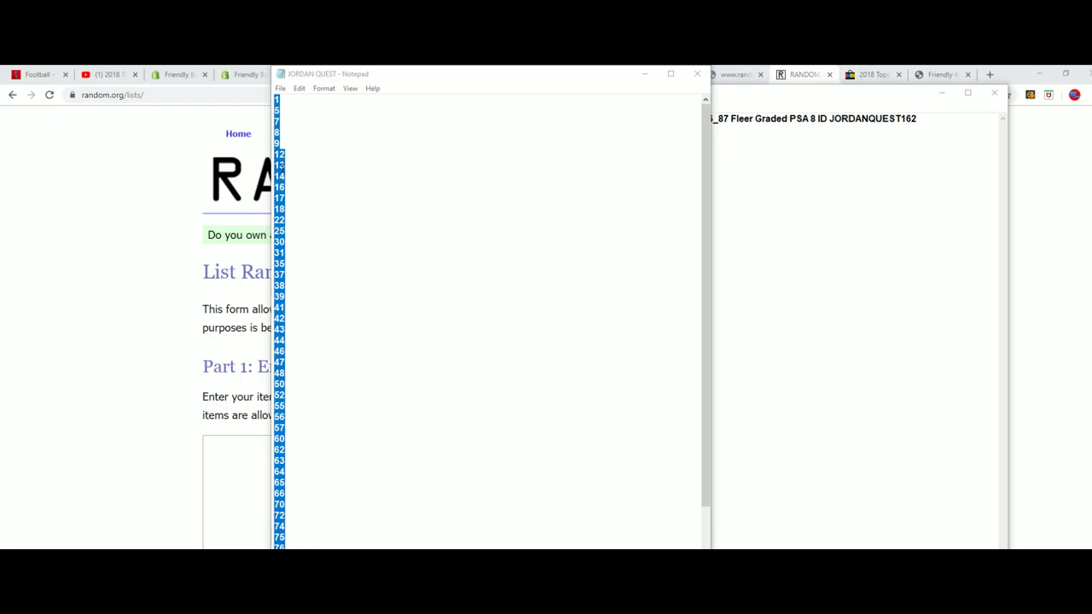
Step: Copy the line numbers from the JORDAN QUEST Notepad file and paste them into the randomizer list box, ending at 131
{"action": "right_click", "coordinate": [341, 154]}
{"action": "left_click", "coordinate": [320, 206]}
{"action": "scroll", "coordinate": [404, 430], "scroll_direction": "down", "scroll_amount": 6}
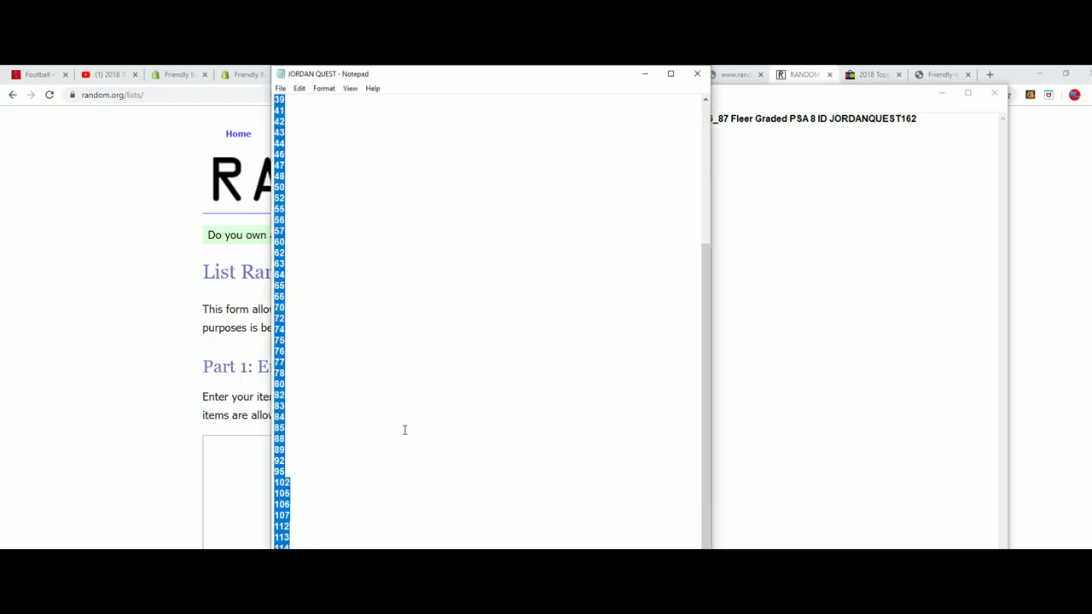
{"action": "scroll", "coordinate": [405, 430], "scroll_direction": "down", "scroll_amount": 1}
{"action": "scroll", "coordinate": [372, 512], "scroll_direction": "up", "scroll_amount": 10}
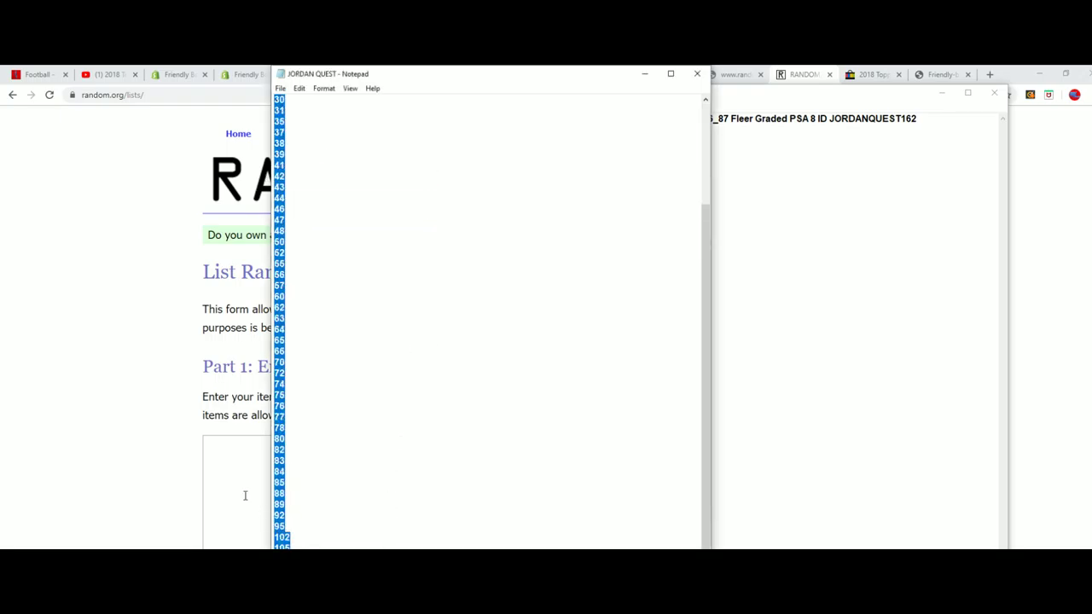
{"action": "left_click", "coordinate": [239, 474]}
{"action": "right_click", "coordinate": [240, 473]}
{"action": "left_click", "coordinate": [236, 538]}
Step: Delete the trailing blank line after 131 and submit the 70 numbers for randomizing
{"action": "scroll", "coordinate": [702, 494], "scroll_direction": "down", "scroll_amount": 2}
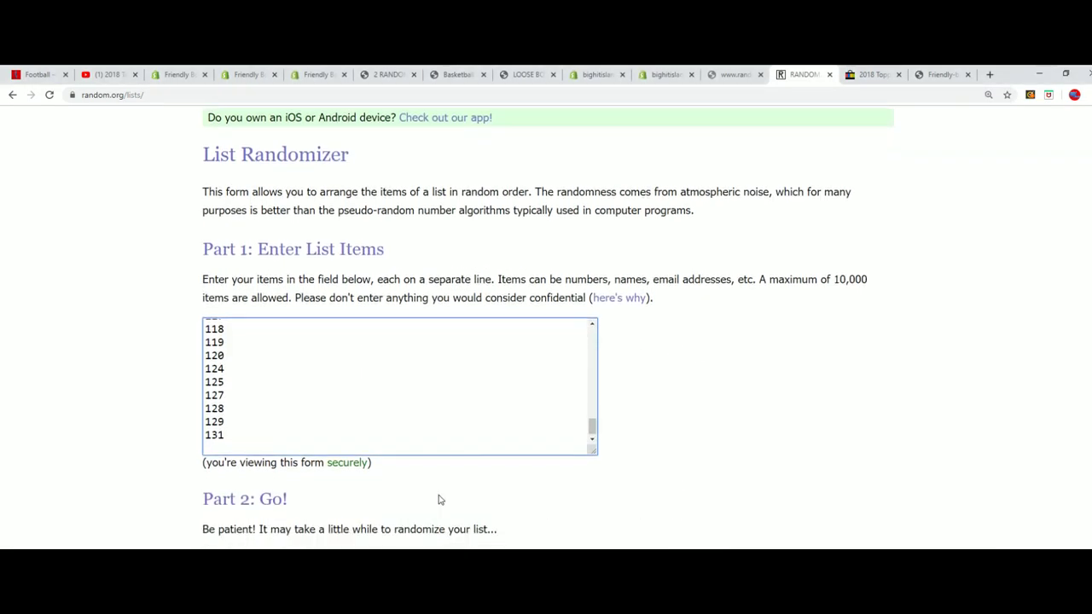
{"action": "key", "text": "BackSpace"}
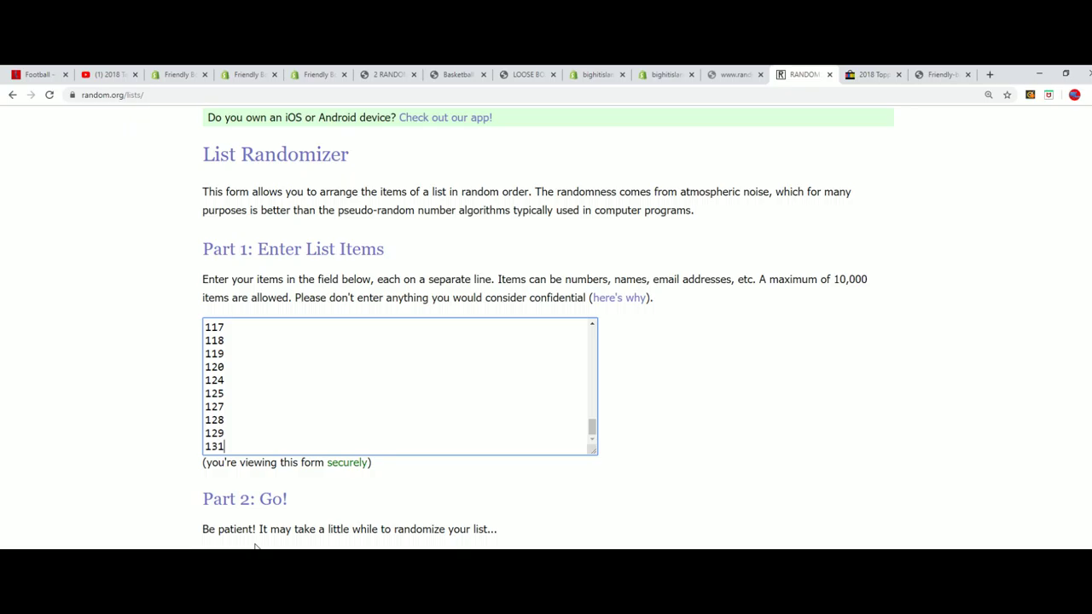
{"action": "key", "text": "Tab"}
{"action": "key", "text": "Return"}
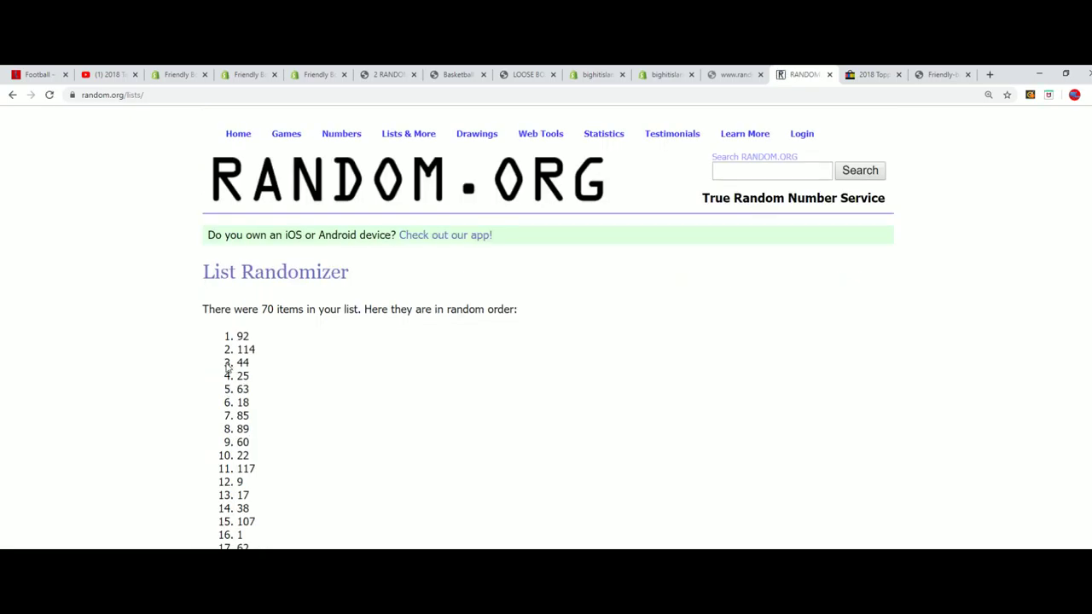
{"action": "scroll", "coordinate": [229, 367], "scroll_direction": "down", "scroll_amount": 5}
{"action": "scroll", "coordinate": [234, 459], "scroll_direction": "down", "scroll_amount": 4}
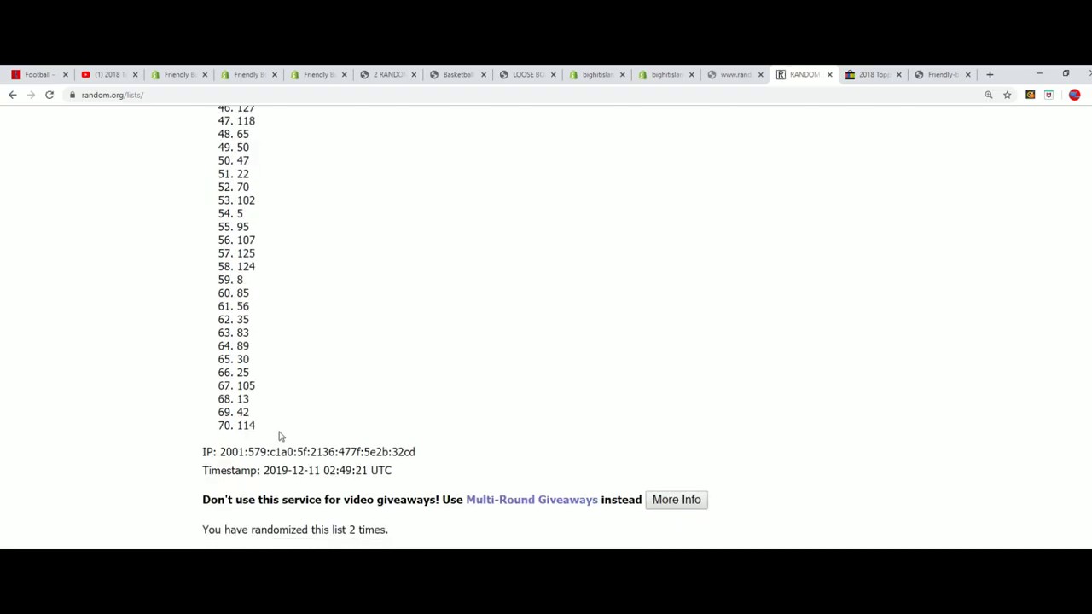
Step: Re-randomize the number list five more times and select the first result, 52
{"action": "key", "text": "F5"}
{"action": "scroll", "coordinate": [283, 492], "scroll_direction": "down", "scroll_amount": 3}
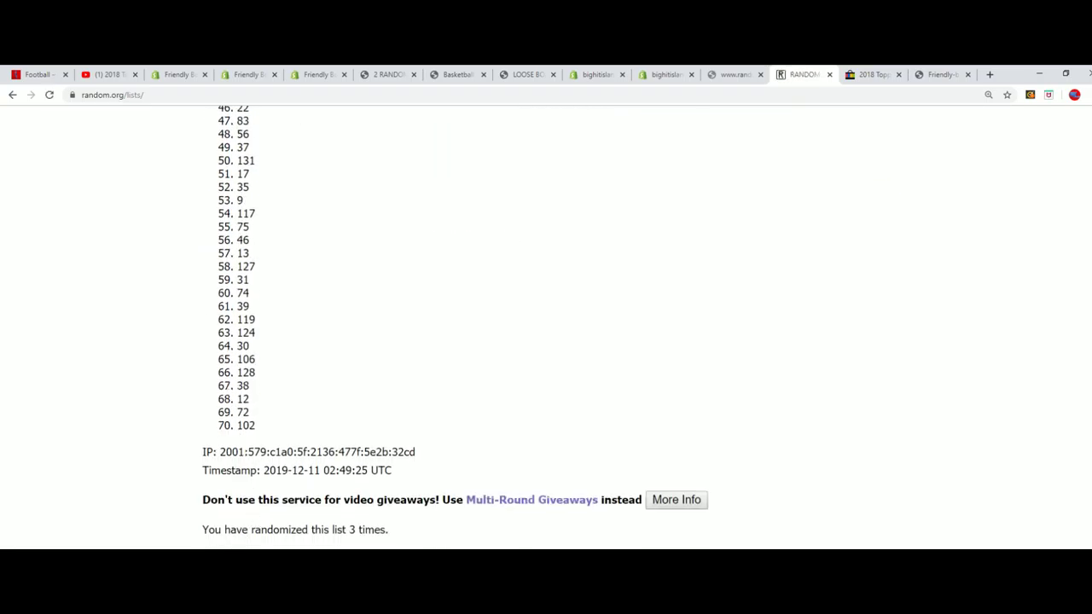
{"action": "key", "text": "F5"}
{"action": "scroll", "coordinate": [334, 458], "scroll_direction": "down", "scroll_amount": 7}
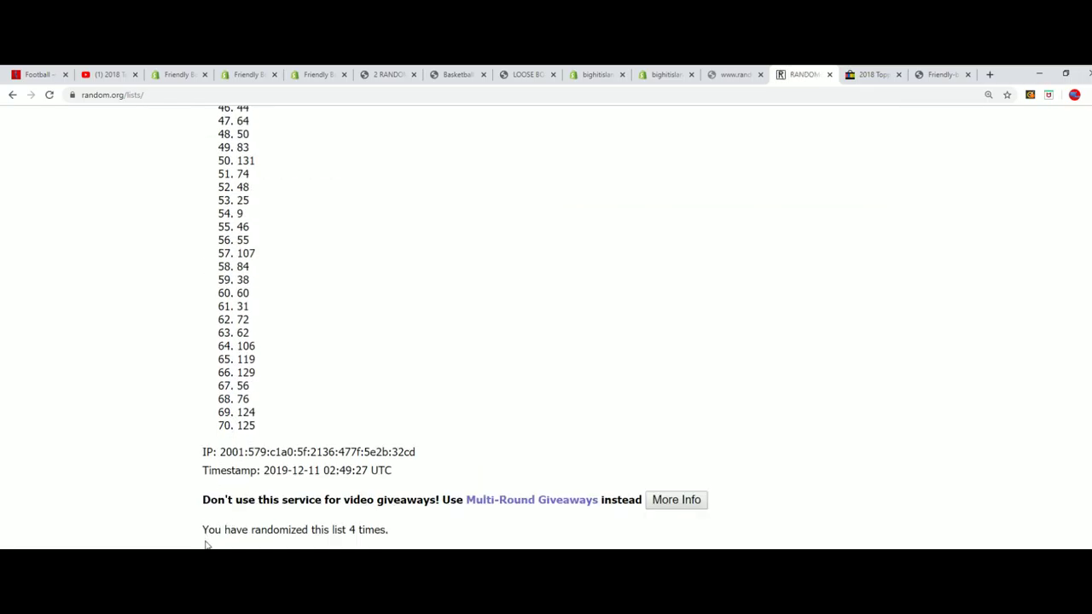
{"action": "key", "text": "F5"}
{"action": "scroll", "coordinate": [286, 491], "scroll_direction": "down", "scroll_amount": 3}
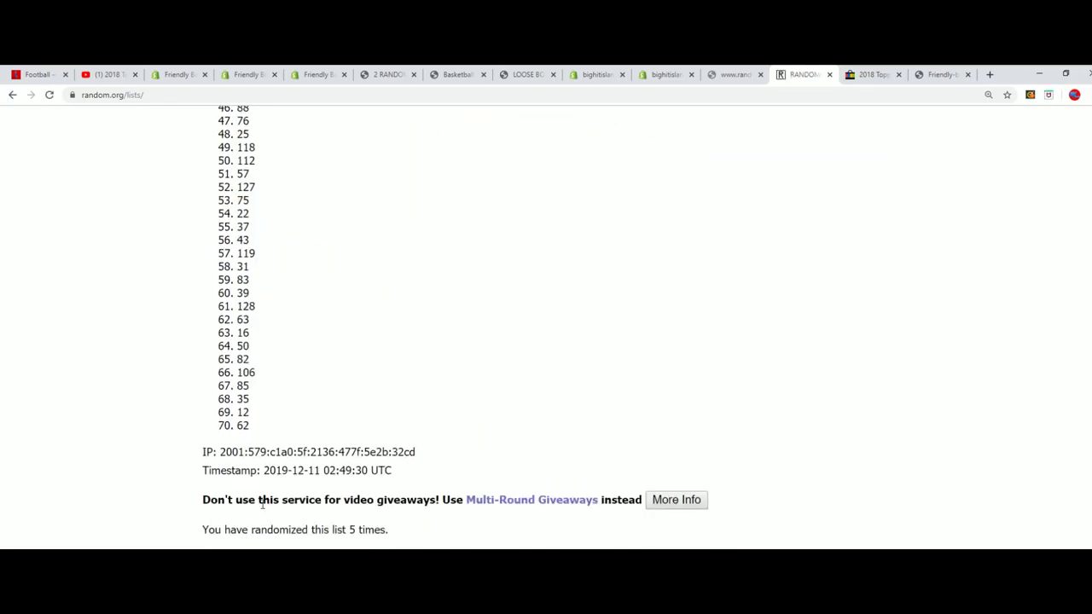
{"action": "key", "text": "F5"}
{"action": "scroll", "coordinate": [336, 431], "scroll_direction": "down", "scroll_amount": 5}
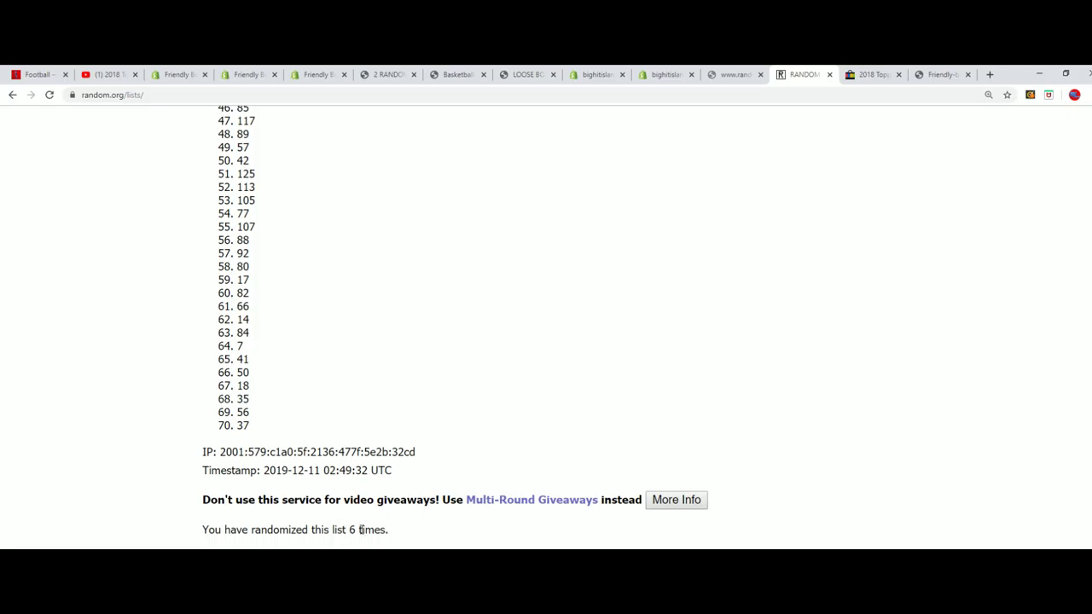
{"action": "key", "text": "F5"}
{"action": "double_click", "coordinate": [263, 339]}
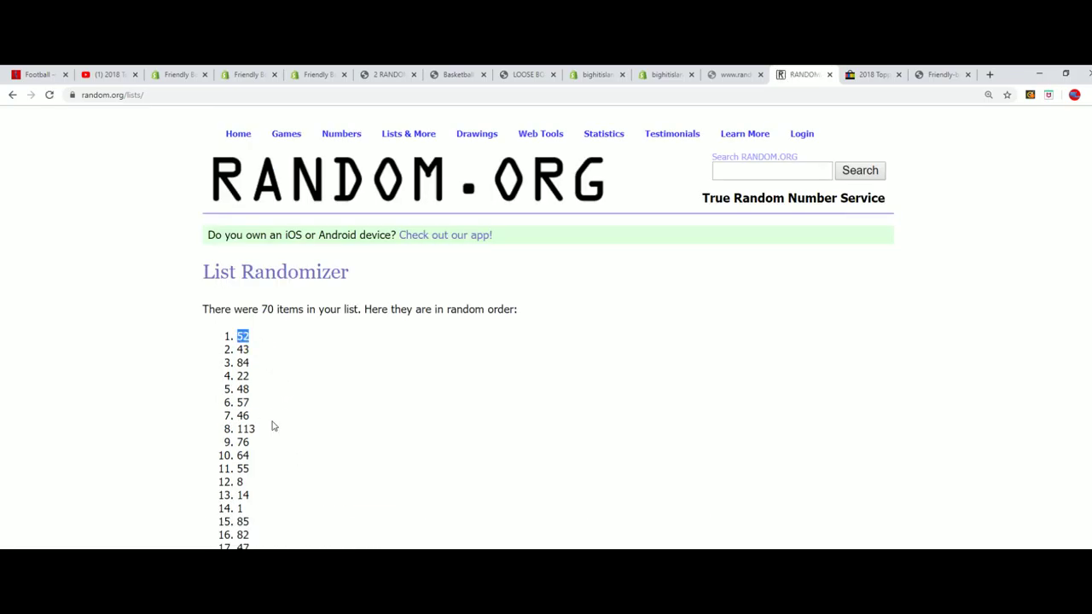
{"action": "scroll", "coordinate": [304, 507], "scroll_direction": "down", "scroll_amount": 9}
Step: Delete 52 from the JORDAN QUEST number list, save the file, and minimize Notepad
{"action": "scroll", "coordinate": [346, 542], "scroll_direction": "up", "scroll_amount": 10}
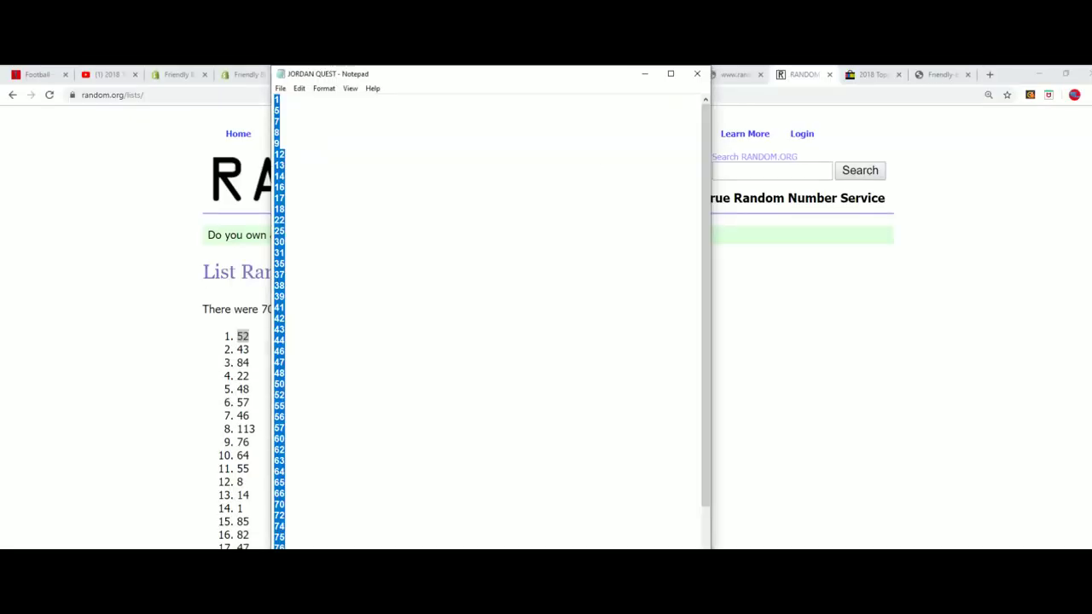
{"action": "left_click", "coordinate": [290, 393]}
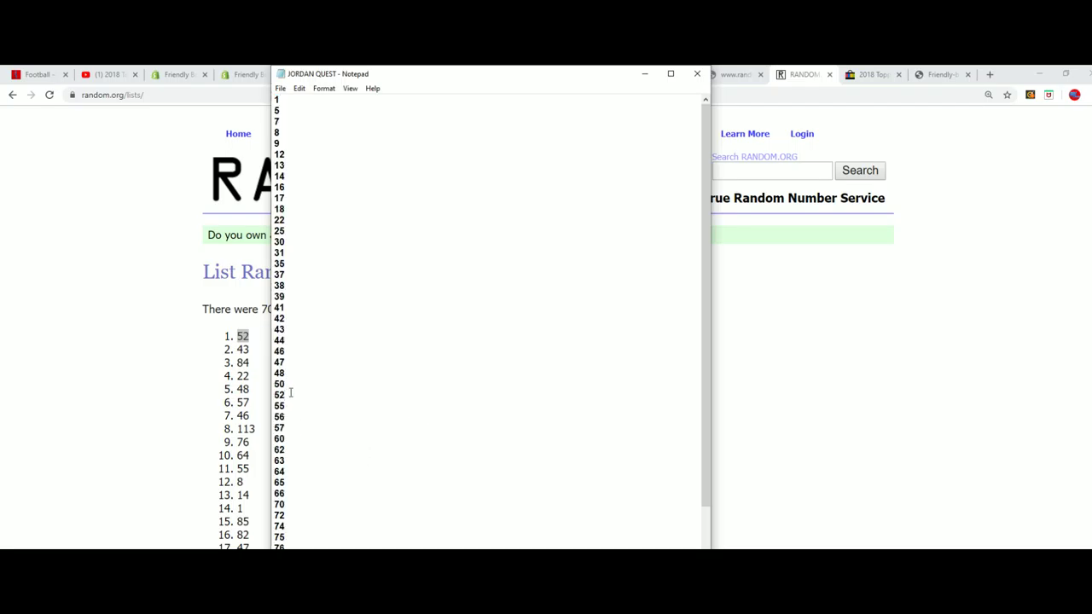
{"action": "key", "text": "BackSpace"}
{"action": "key", "text": "BackSpace"}
{"action": "left_click", "coordinate": [280, 88]}
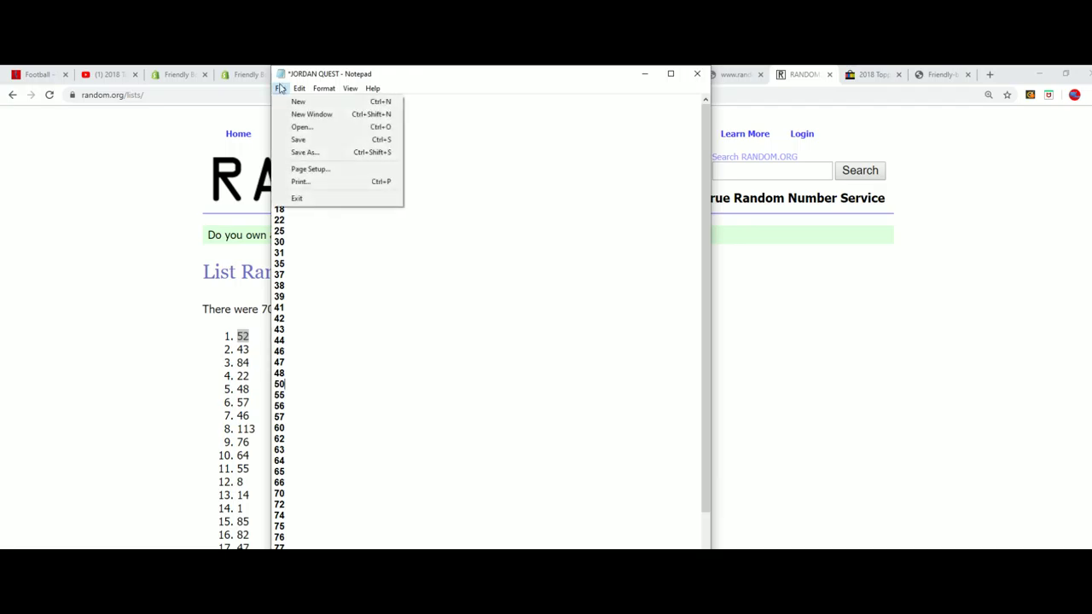
{"action": "left_click", "coordinate": [294, 139]}
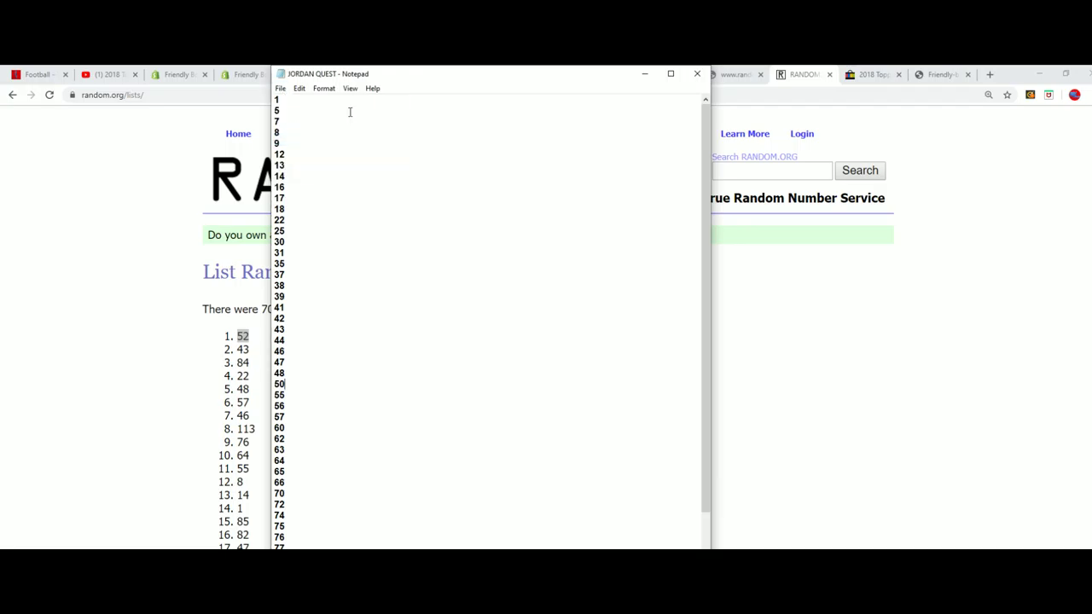
{"action": "left_click", "coordinate": [646, 74]}
{"action": "mouse_move", "coordinate": [408, 134]}
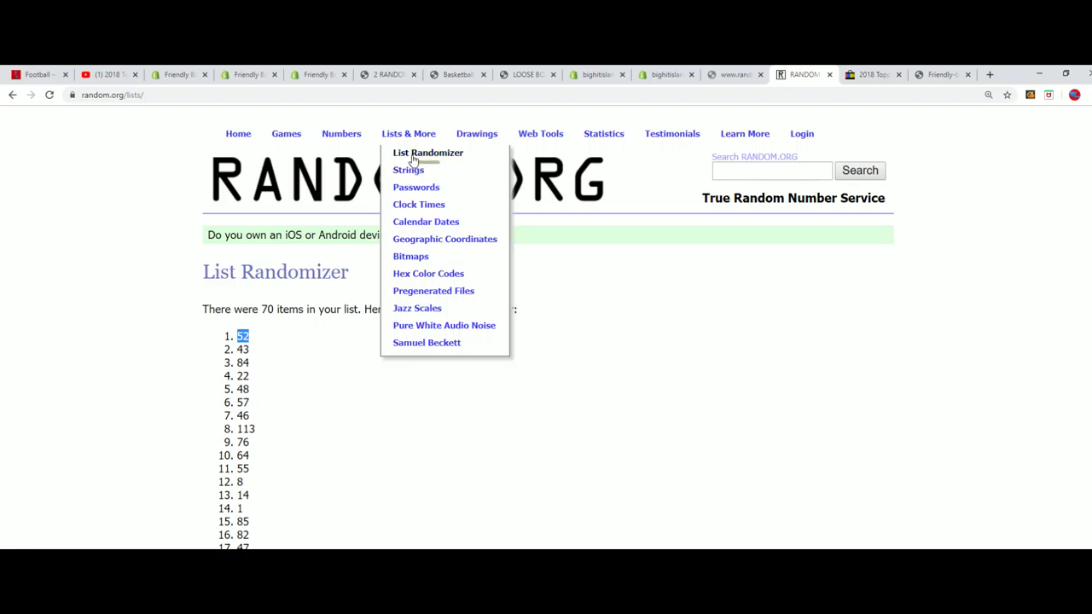
Step: Open a fresh List Randomizer form, then select and copy all the owner names in Notepad
{"action": "left_click", "coordinate": [413, 160]}
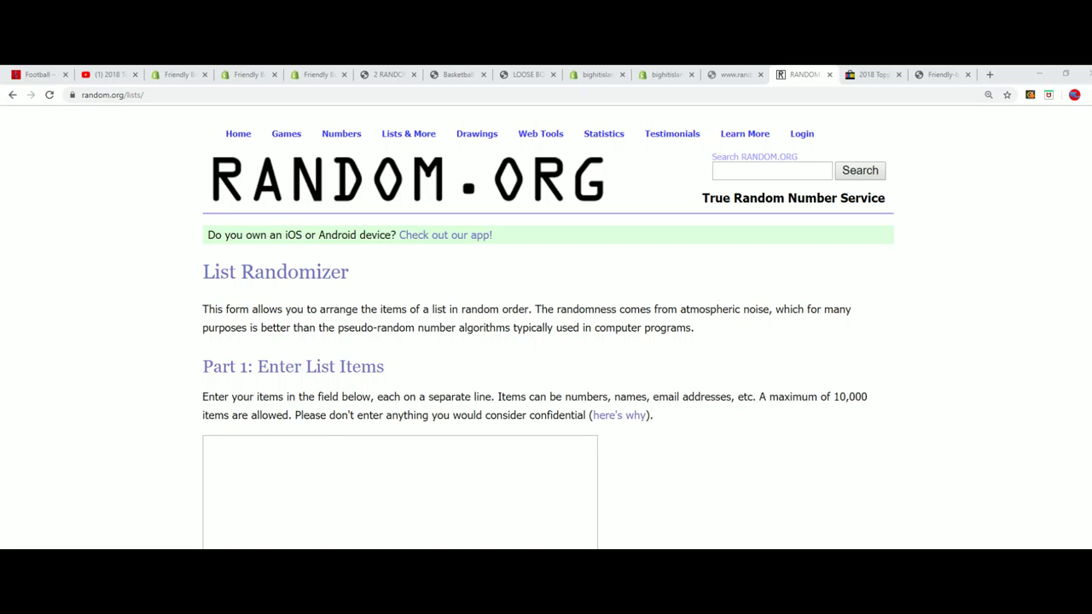
{"action": "key", "text": "alt+Tab"}
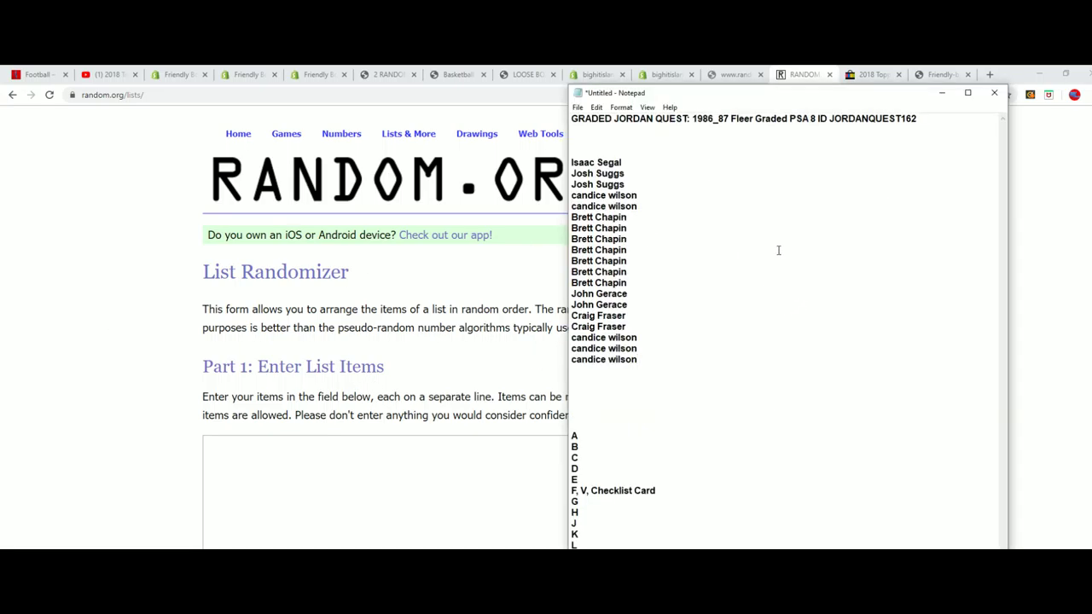
{"action": "left_click_drag", "start_coordinate": [639, 359], "coordinate": [572, 162]}
{"action": "right_click", "coordinate": [595, 175]}
{"action": "left_click", "coordinate": [600, 206]}
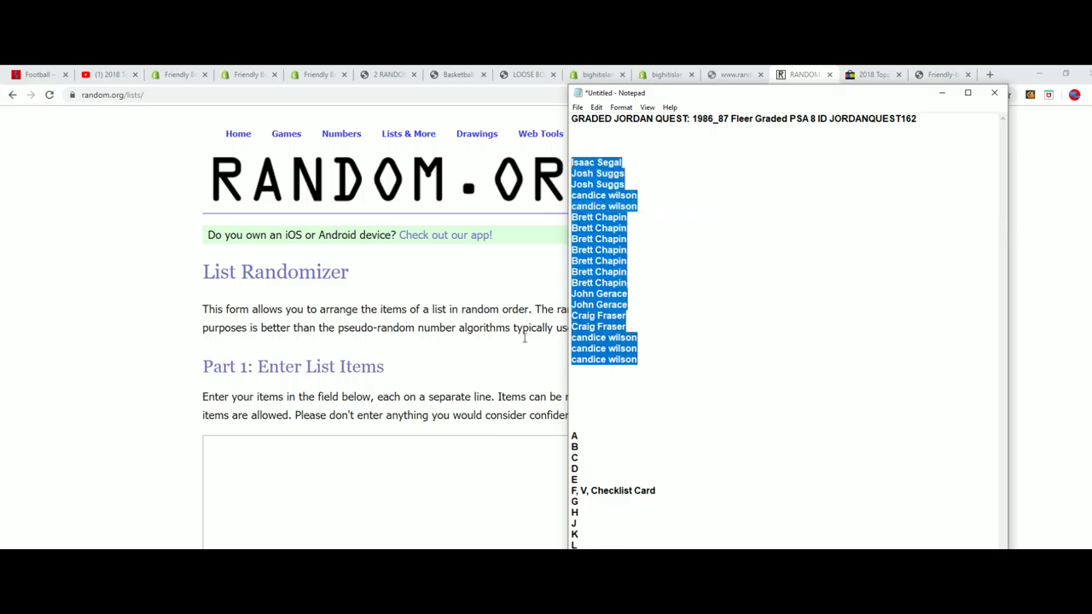
{"action": "left_click", "coordinate": [305, 453]}
Step: Paste the owner names into the empty list box and randomize them five times
{"action": "right_click", "coordinate": [238, 443]}
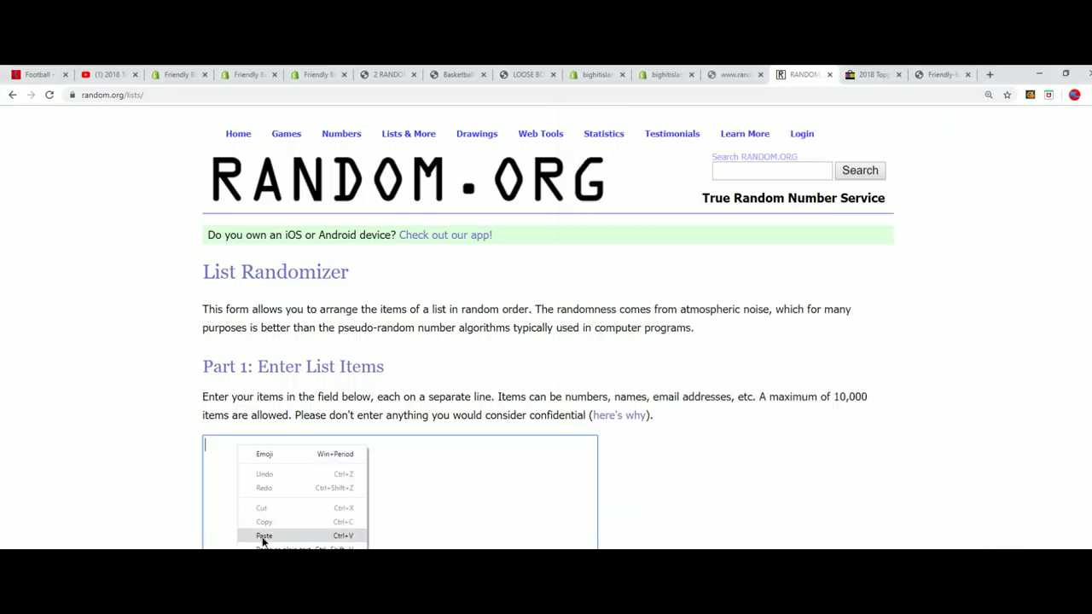
{"action": "left_click", "coordinate": [262, 537]}
{"action": "scroll", "coordinate": [638, 482], "scroll_direction": "down", "scroll_amount": 2}
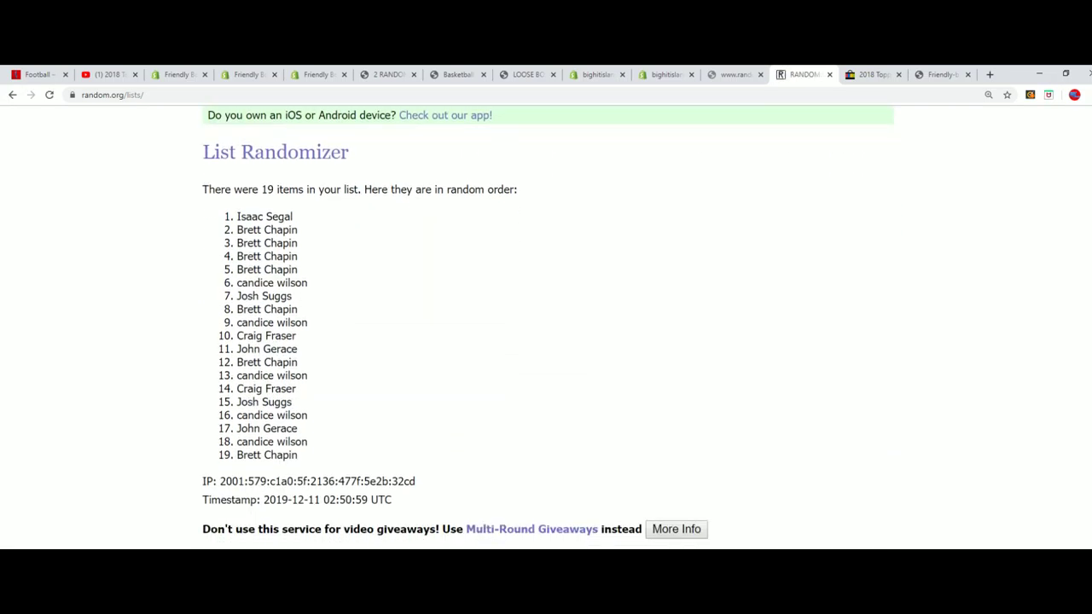
{"action": "left_click", "coordinate": [215, 555]}
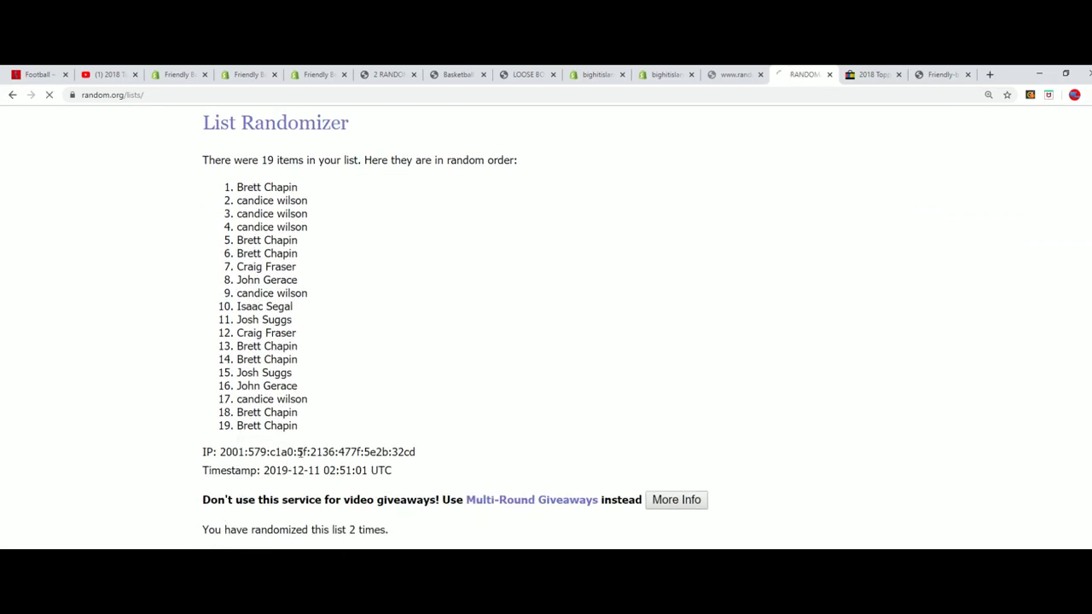
{"action": "left_click", "coordinate": [250, 543]}
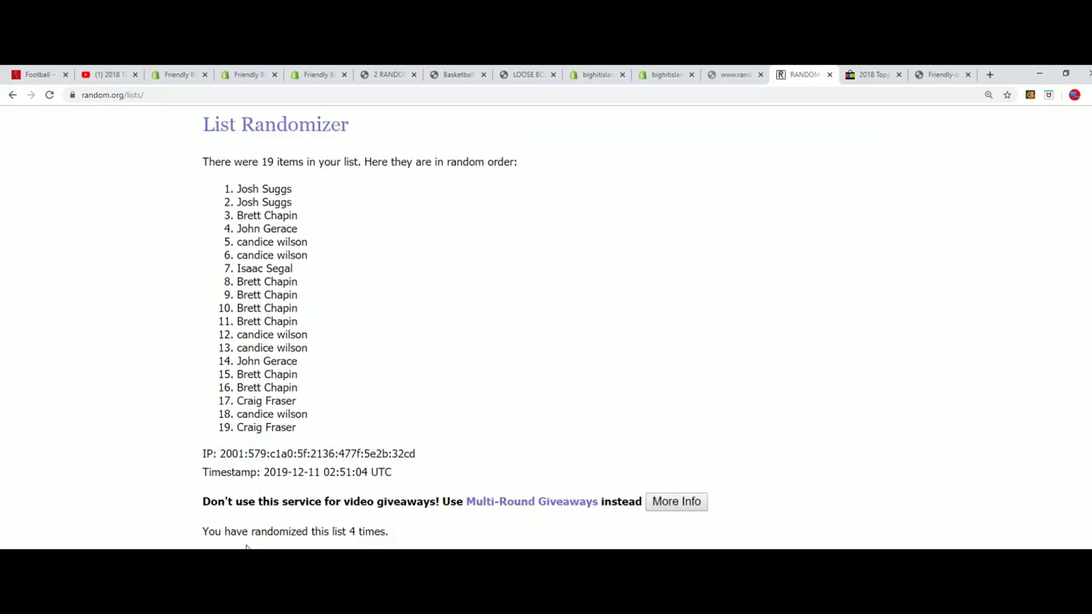
{"action": "left_click", "coordinate": [224, 565]}
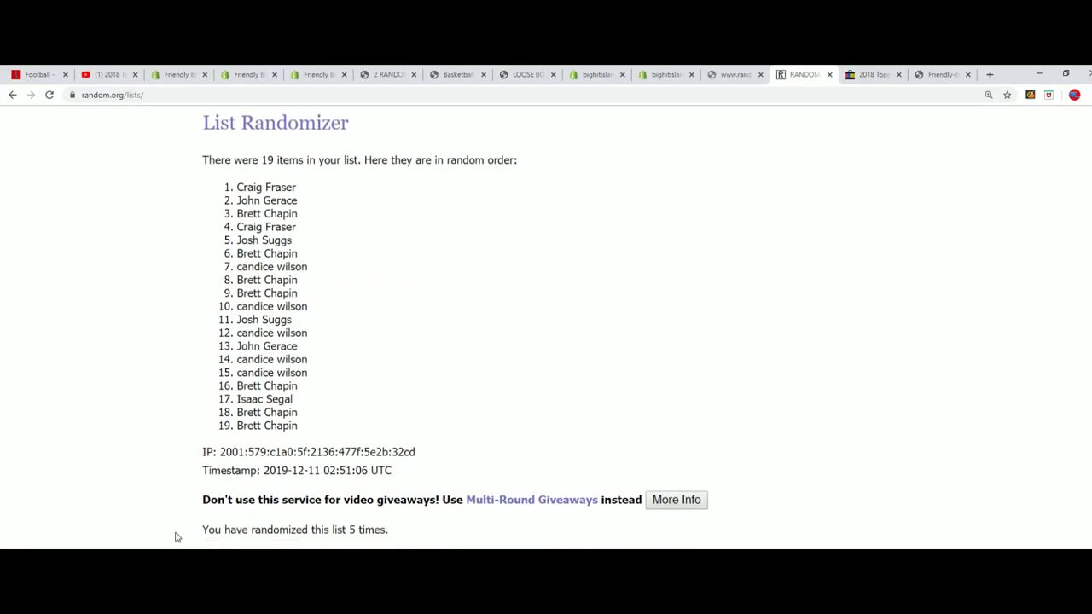
{"action": "left_click", "coordinate": [220, 549]}
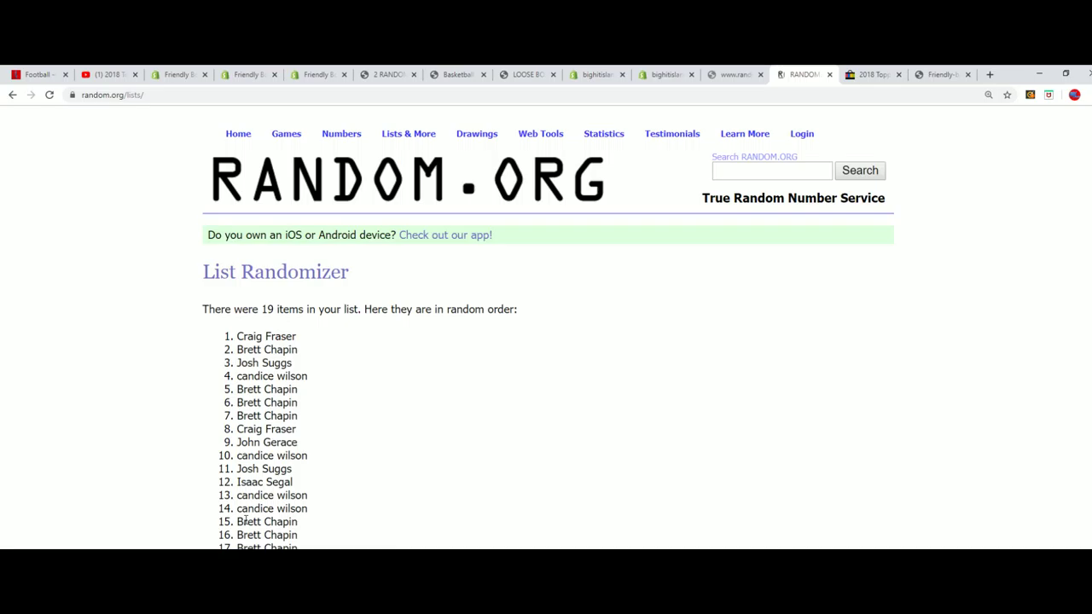
{"action": "left_click", "coordinate": [225, 543]}
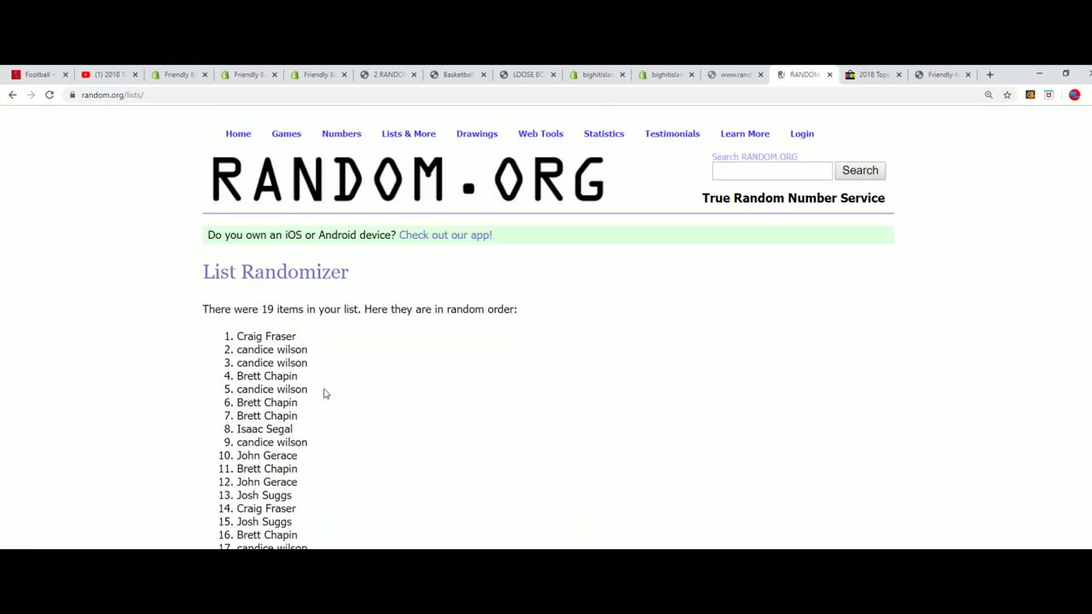
Step: Copy all 19 randomized owner names and switch to the Excel workbook
{"action": "left_click_drag", "start_coordinate": [233, 214], "coordinate": [310, 454]}
{"action": "right_click", "coordinate": [289, 445]}
{"action": "left_click", "coordinate": [306, 453]}
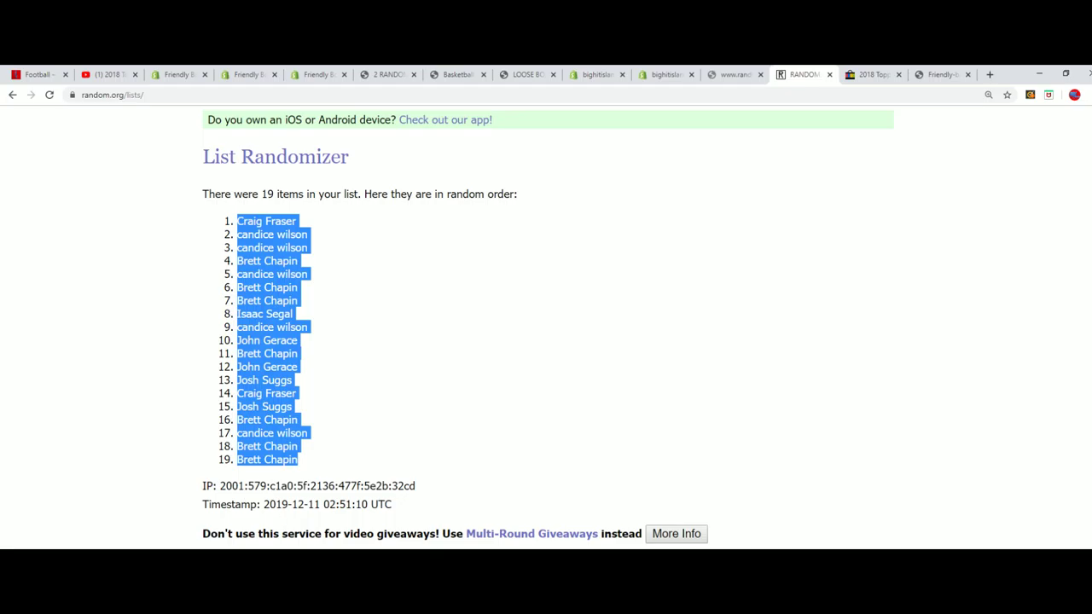
{"action": "key", "text": "alt+Tab"}
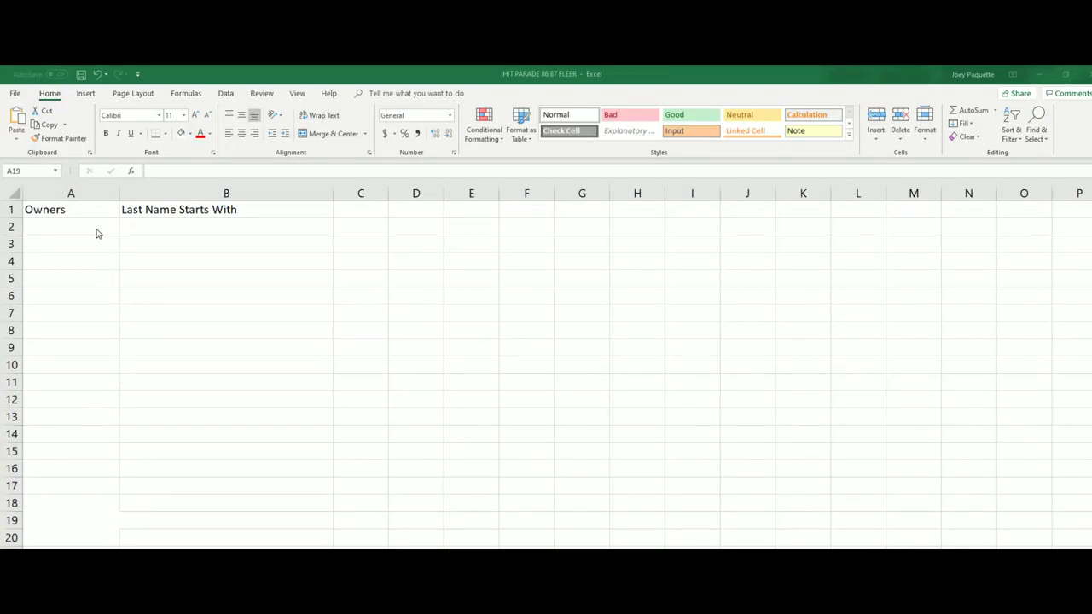
Step: Apply All Borders to the range A1:B20
{"action": "left_click_drag", "start_coordinate": [82, 210], "coordinate": [72, 226]}
{"action": "left_click_drag", "start_coordinate": [129, 286], "coordinate": [182, 537]}
{"action": "right_click", "coordinate": [183, 537]}
{"action": "left_click", "coordinate": [267, 546]}
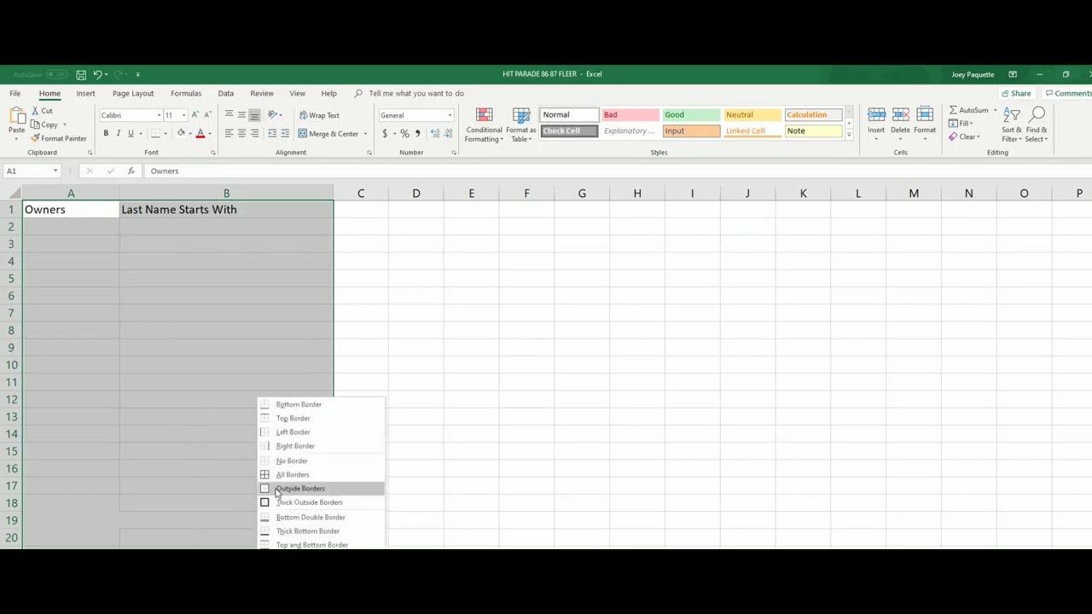
{"action": "left_click", "coordinate": [285, 474]}
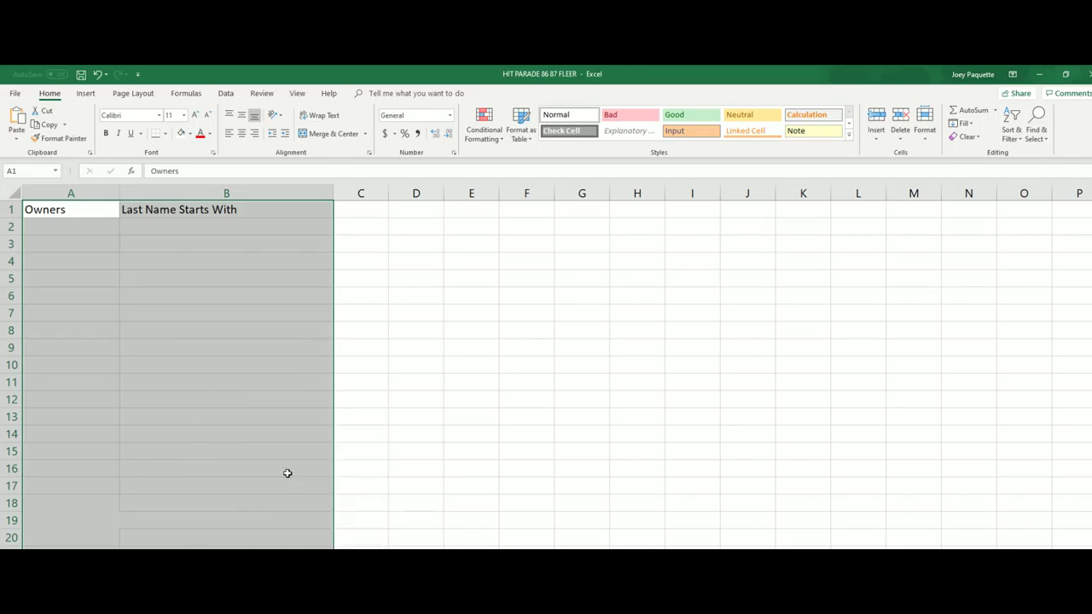
Step: Paste the randomized owner names starting at A2 and widen column A to fit them
{"action": "left_click", "coordinate": [50, 224]}
{"action": "right_click", "coordinate": [51, 225]}
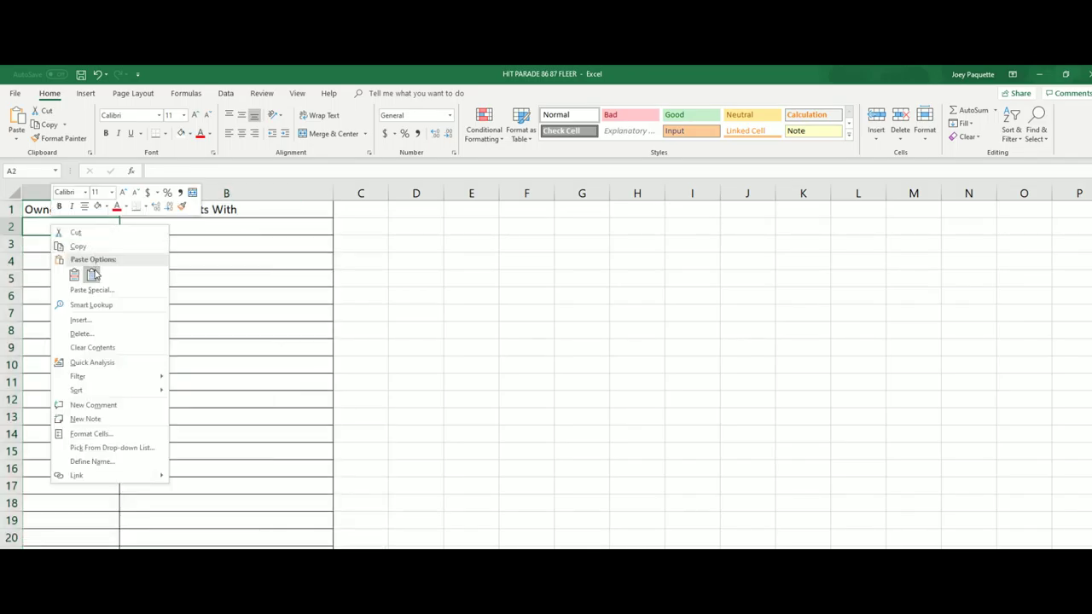
{"action": "left_click", "coordinate": [92, 271]}
{"action": "left_click", "coordinate": [108, 193]}
{"action": "left_click_drag", "start_coordinate": [119, 193], "coordinate": [129, 196]}
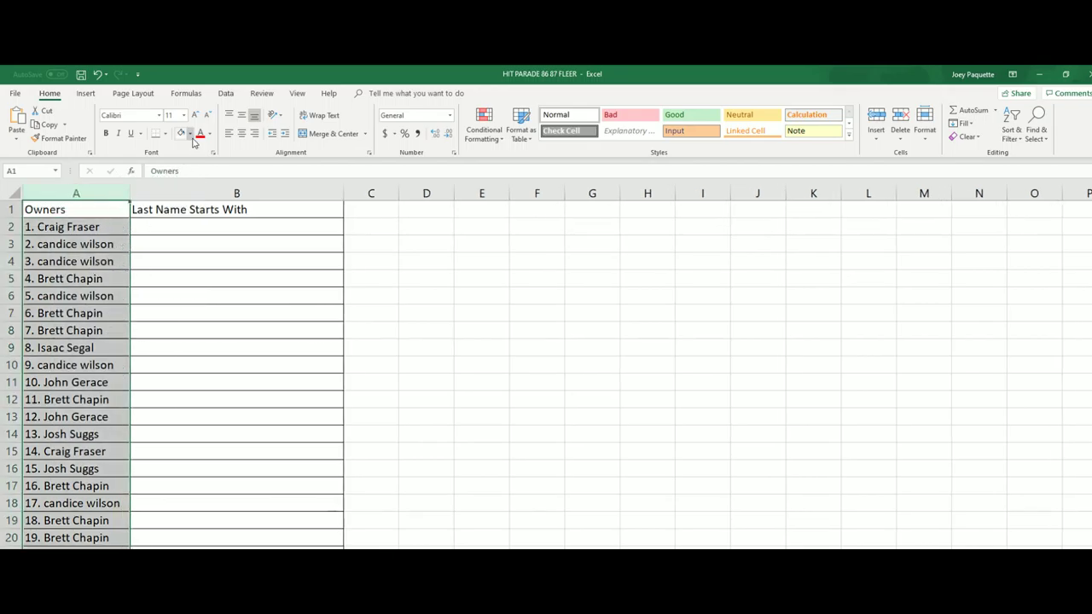
{"action": "left_click_drag", "start_coordinate": [321, 70], "coordinate": [508, 112]}
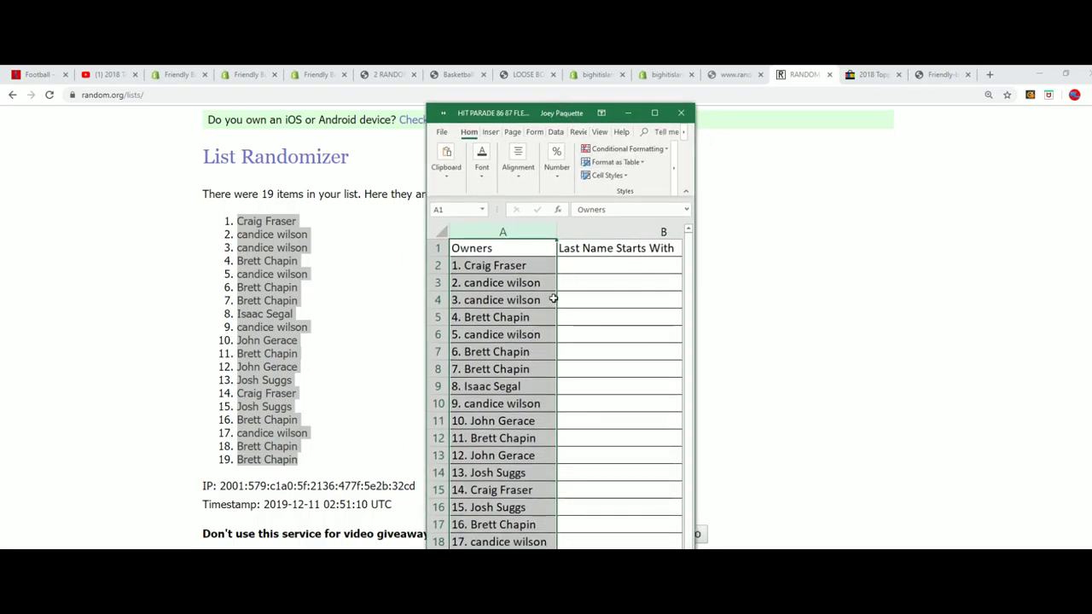
Step: Minimize Excel and open a fresh List Randomizer form
{"action": "left_click_drag", "start_coordinate": [538, 112], "coordinate": [125, 85]}
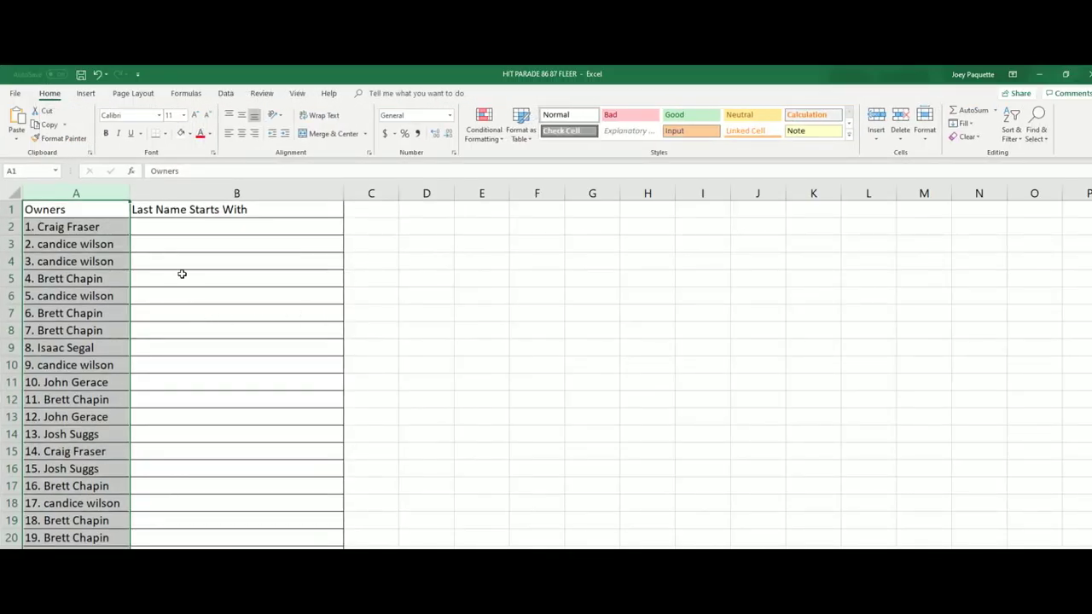
{"action": "left_click", "coordinate": [162, 229]}
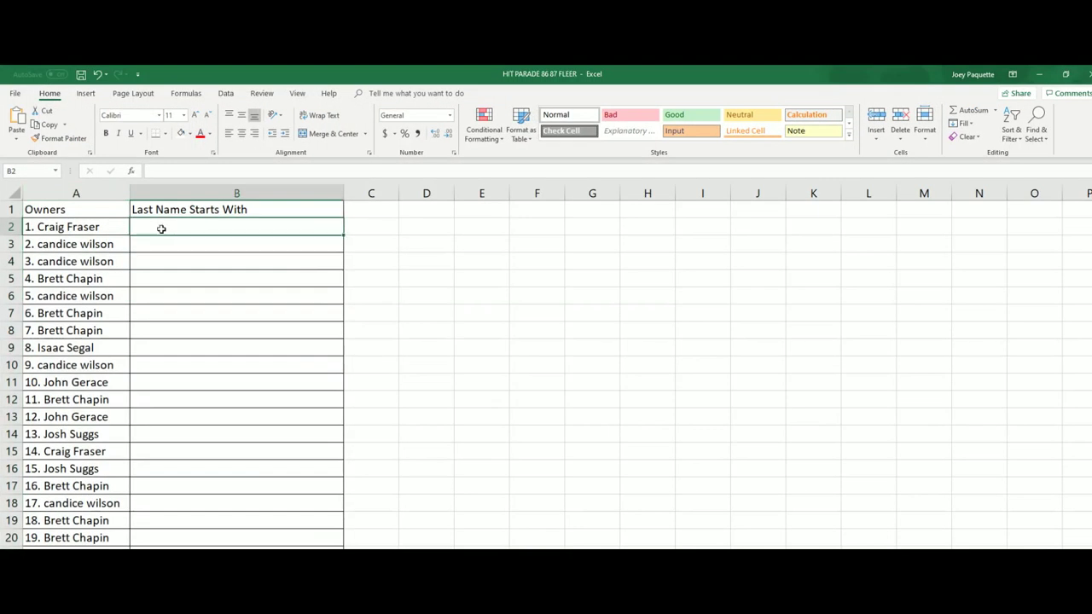
{"action": "left_click", "coordinate": [1039, 74]}
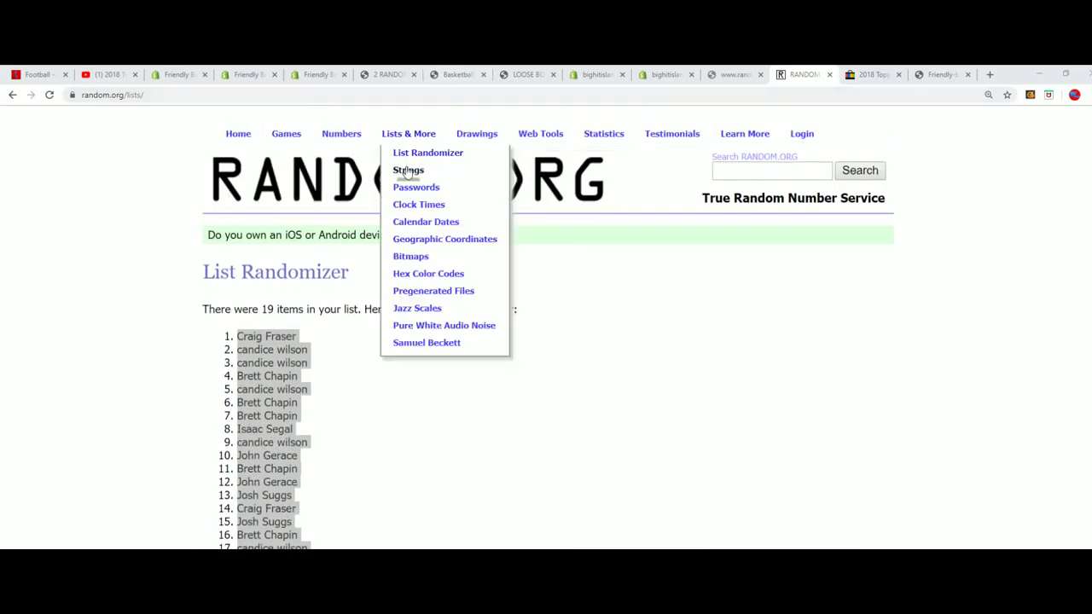
{"action": "left_click", "coordinate": [398, 149]}
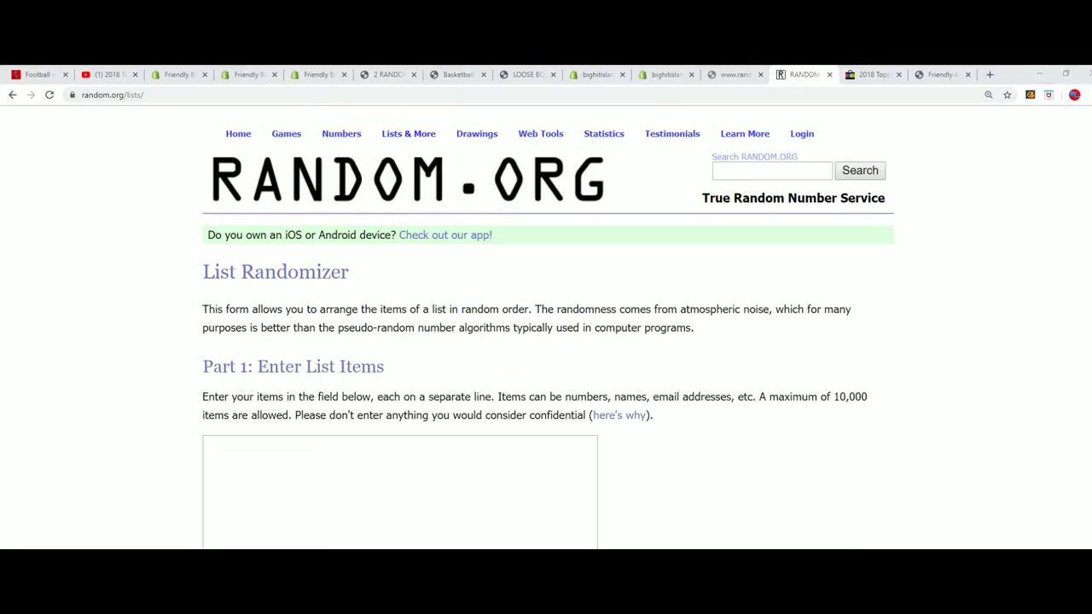
Step: Copy the last-name letters from Notepad and paste them into the empty list box
{"action": "key", "text": "alt+Tab"}
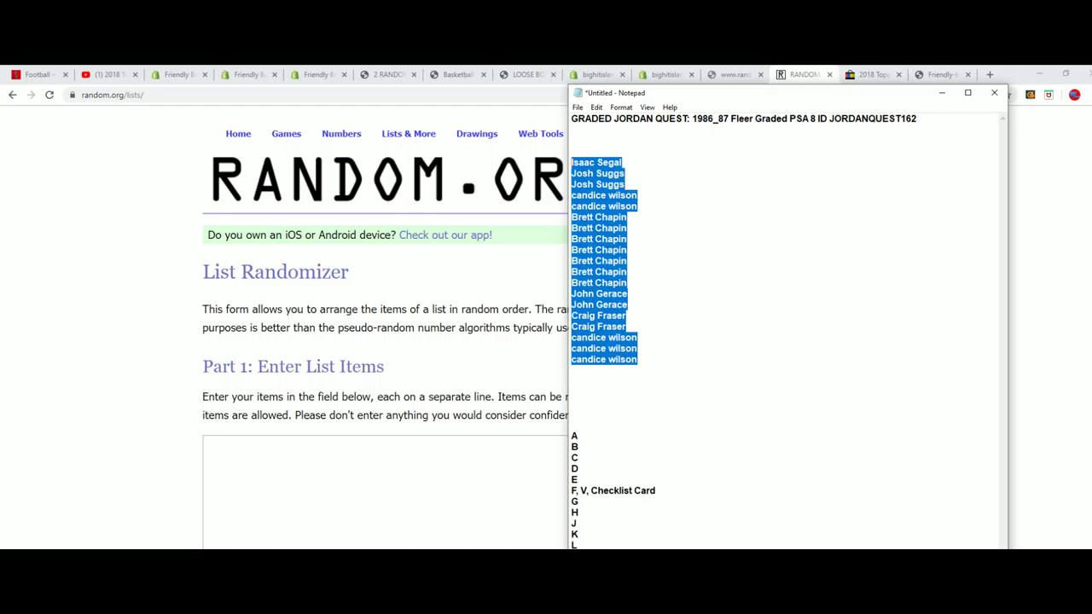
{"action": "left_click_drag", "start_coordinate": [556, 540], "coordinate": [547, 439]}
{"action": "right_click", "coordinate": [578, 437]}
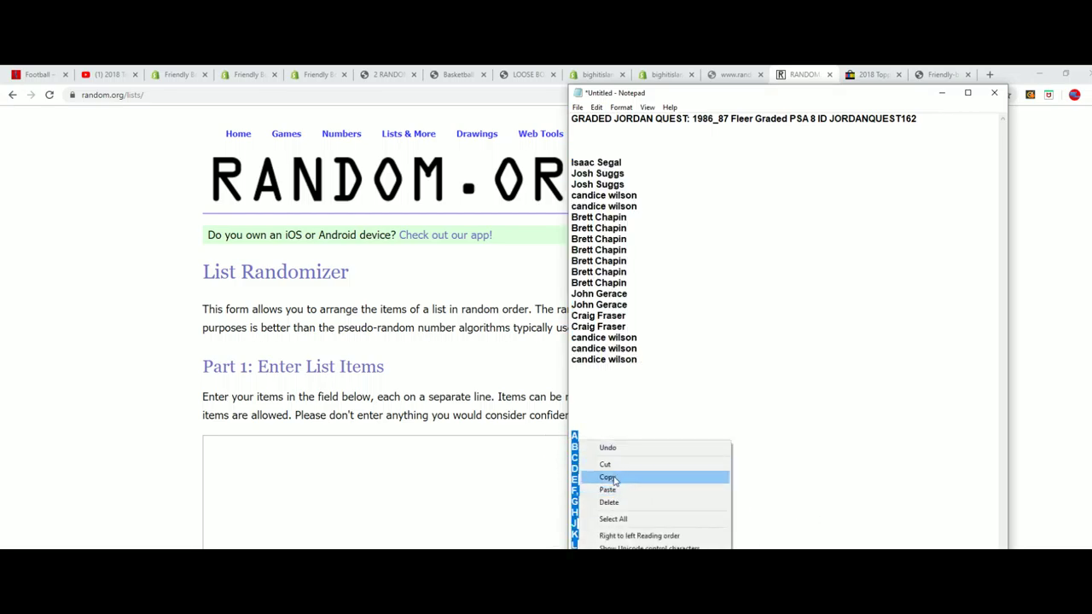
{"action": "left_click", "coordinate": [681, 475]}
{"action": "left_click", "coordinate": [283, 438]}
{"action": "right_click", "coordinate": [283, 437]}
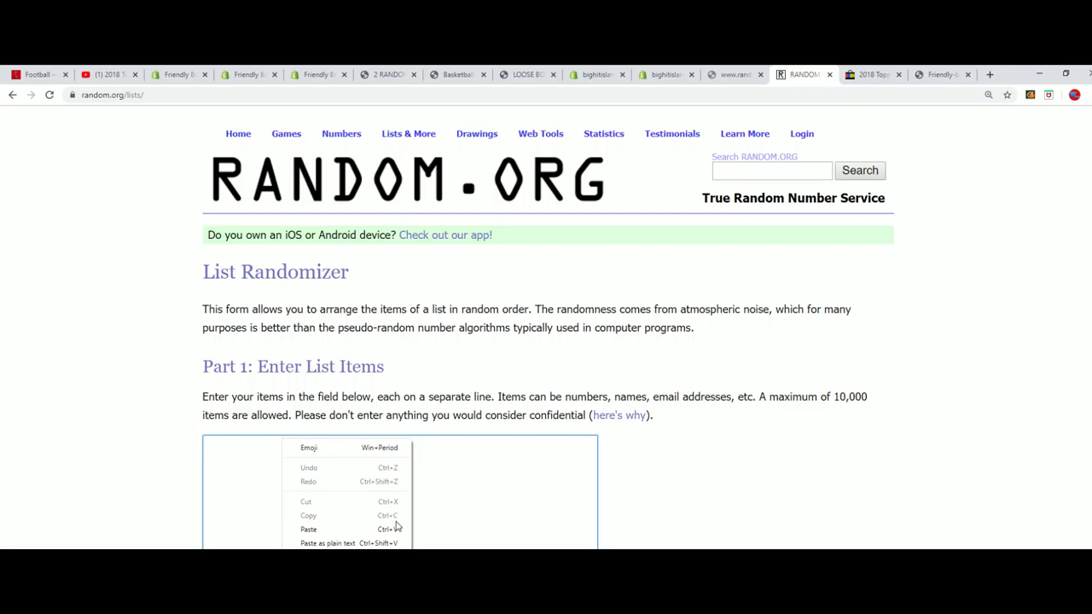
{"action": "left_click", "coordinate": [338, 529]}
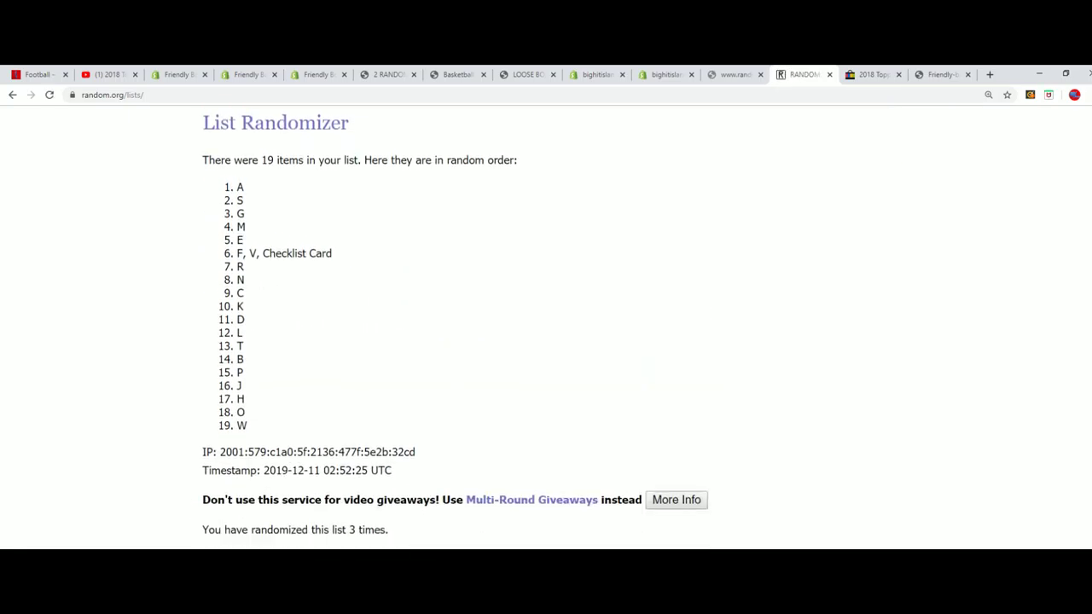
Step: Reshuffle the letter list four more times until it begins W, H, G
{"action": "key", "text": "F5"}
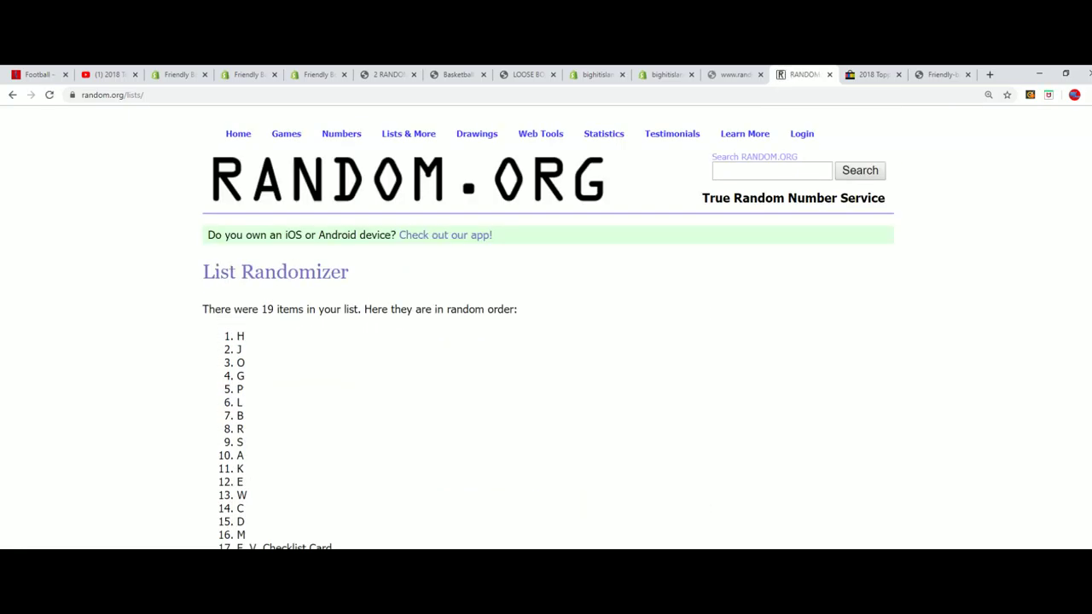
{"action": "scroll", "coordinate": [230, 538], "scroll_direction": "down", "scroll_amount": 2}
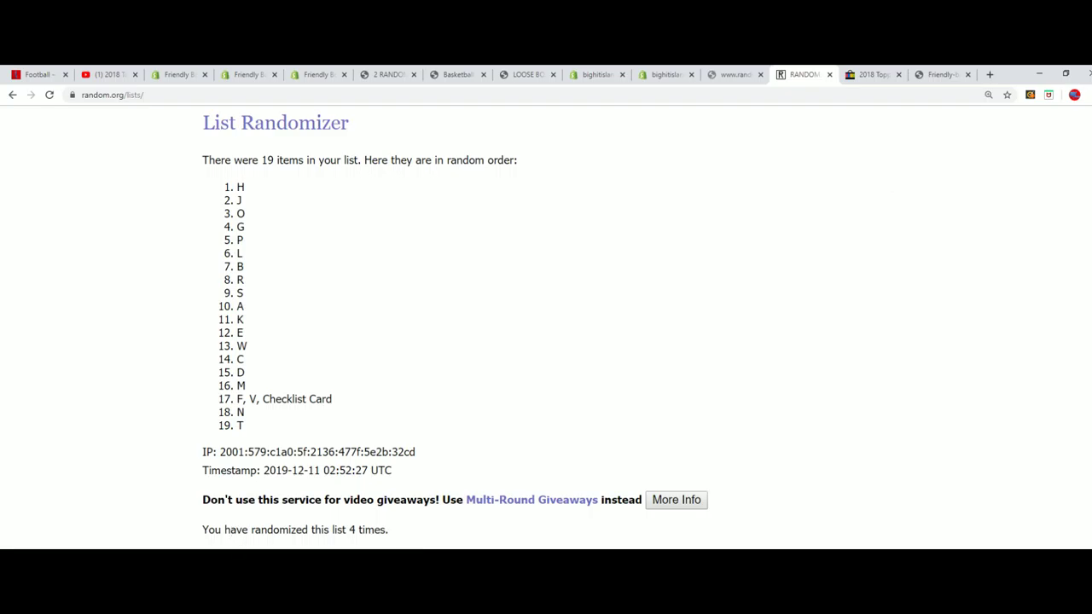
{"action": "key", "text": "F5"}
{"action": "scroll", "coordinate": [295, 510], "scroll_direction": "down", "scroll_amount": 2}
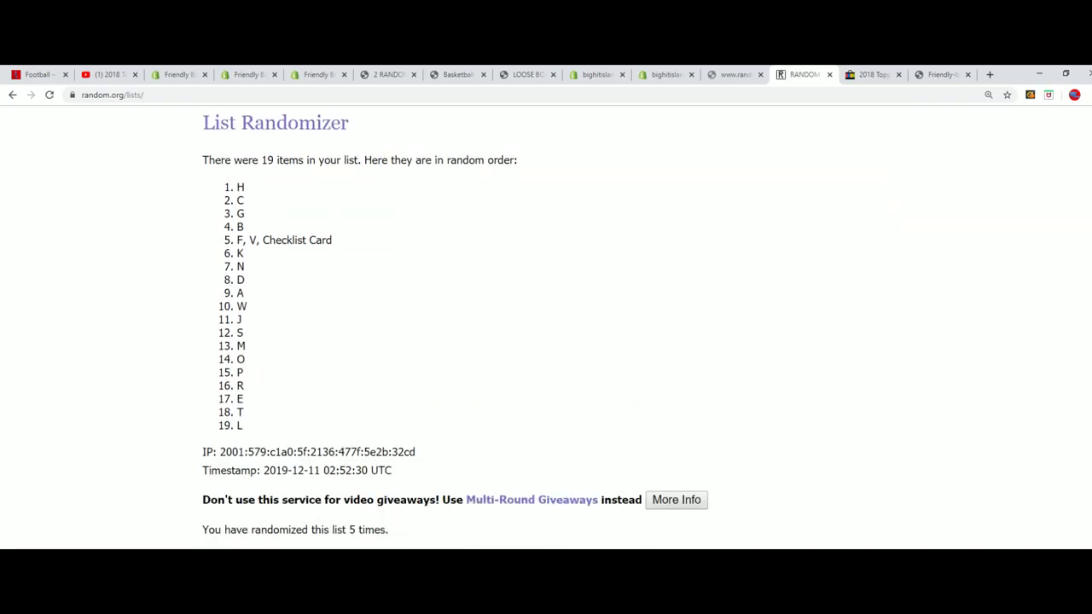
{"action": "key", "text": "F5"}
{"action": "scroll", "coordinate": [253, 520], "scroll_direction": "down", "scroll_amount": 2}
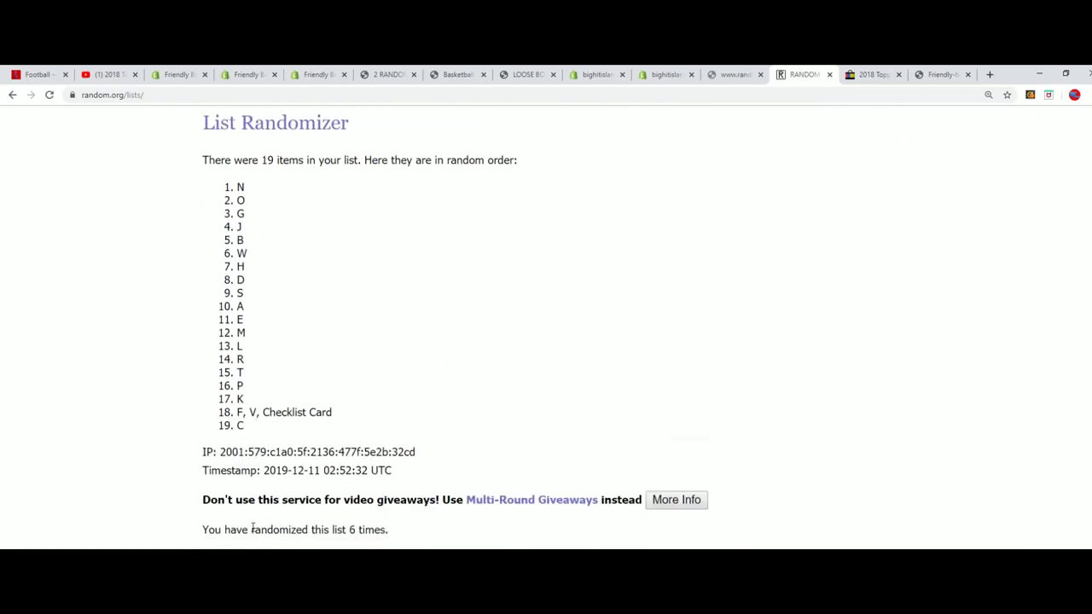
{"action": "key", "text": "F5"}
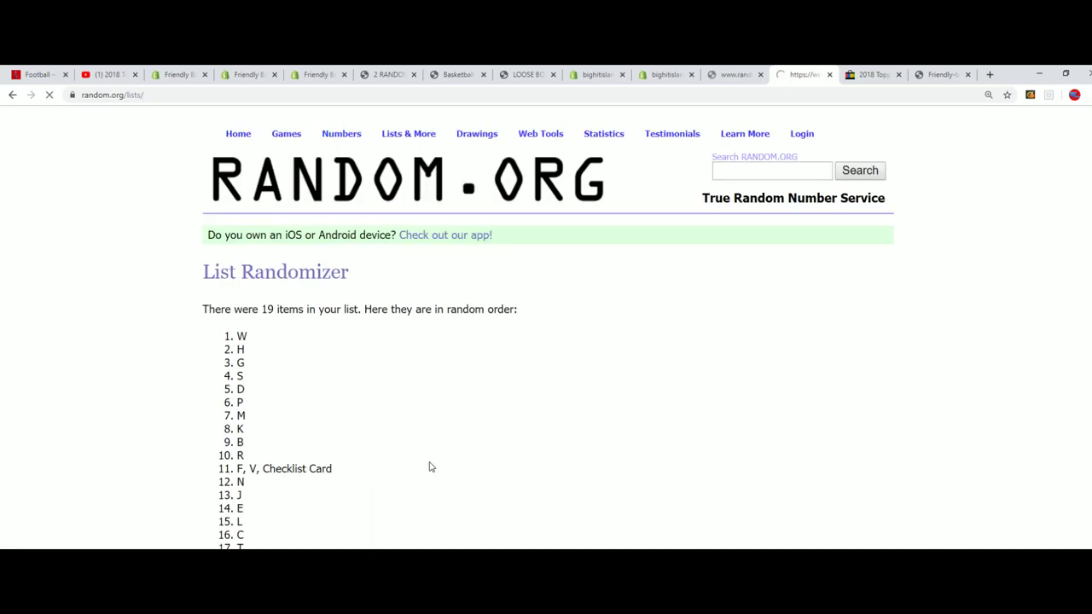
{"action": "scroll", "coordinate": [346, 429], "scroll_direction": "down", "scroll_amount": 1}
Step: Copy the final shuffled letter order, running W first to O last
{"action": "left_click_drag", "start_coordinate": [240, 272], "coordinate": [258, 427]}
{"action": "scroll", "coordinate": [256, 366], "scroll_direction": "down", "scroll_amount": 1}
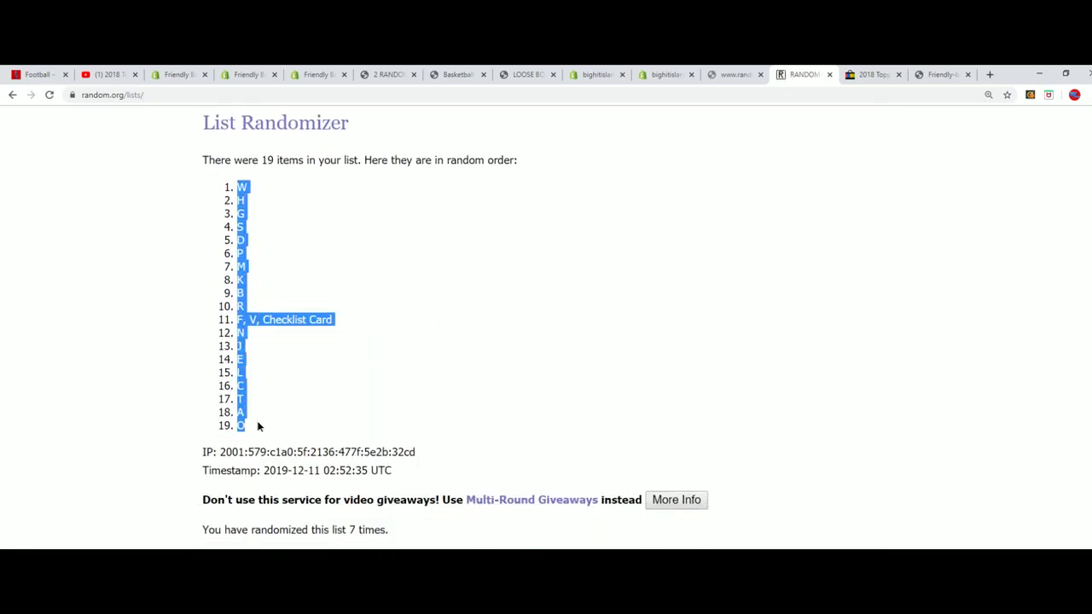
{"action": "right_click", "coordinate": [254, 317]}
{"action": "left_click", "coordinate": [256, 318]}
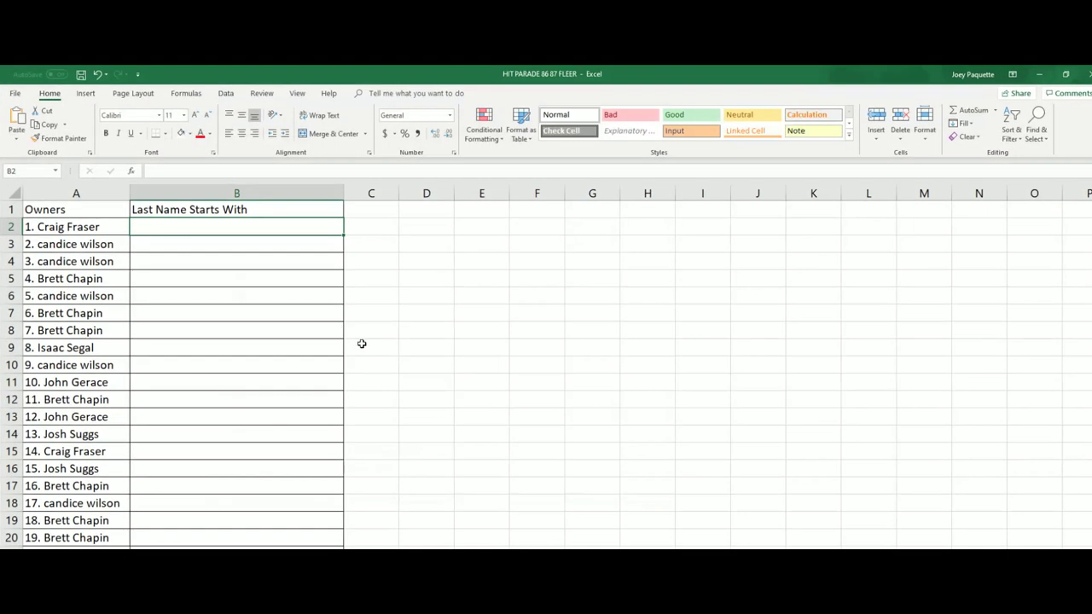
Step: Paste the shuffled letters as text only into B2:B20, 1. W to 19. O, and check B10
{"action": "right_click", "coordinate": [139, 225]}
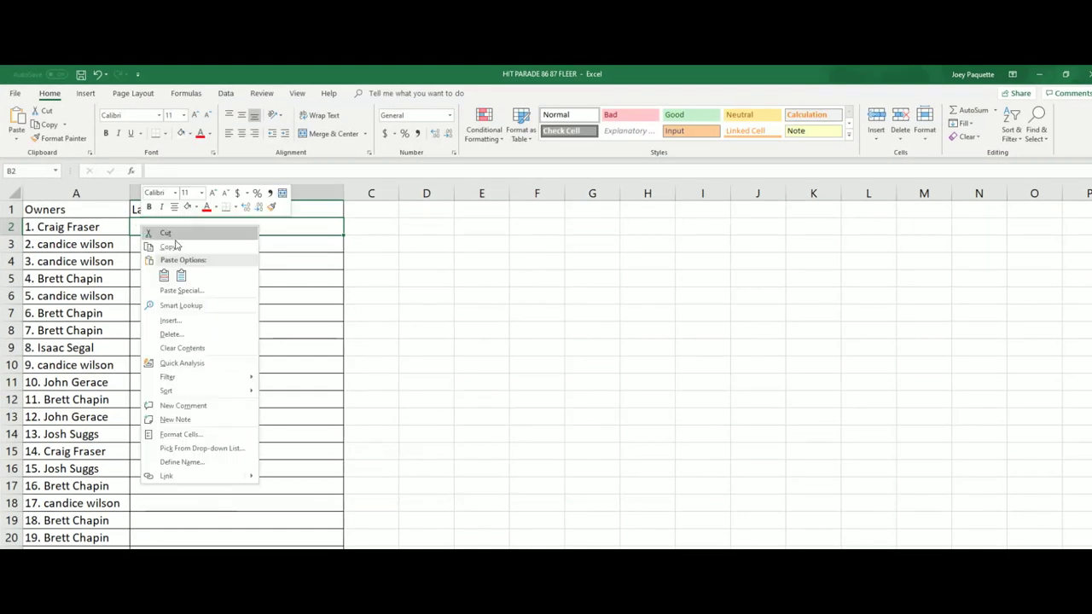
{"action": "left_click", "coordinate": [181, 275]}
{"action": "left_click", "coordinate": [181, 275]}
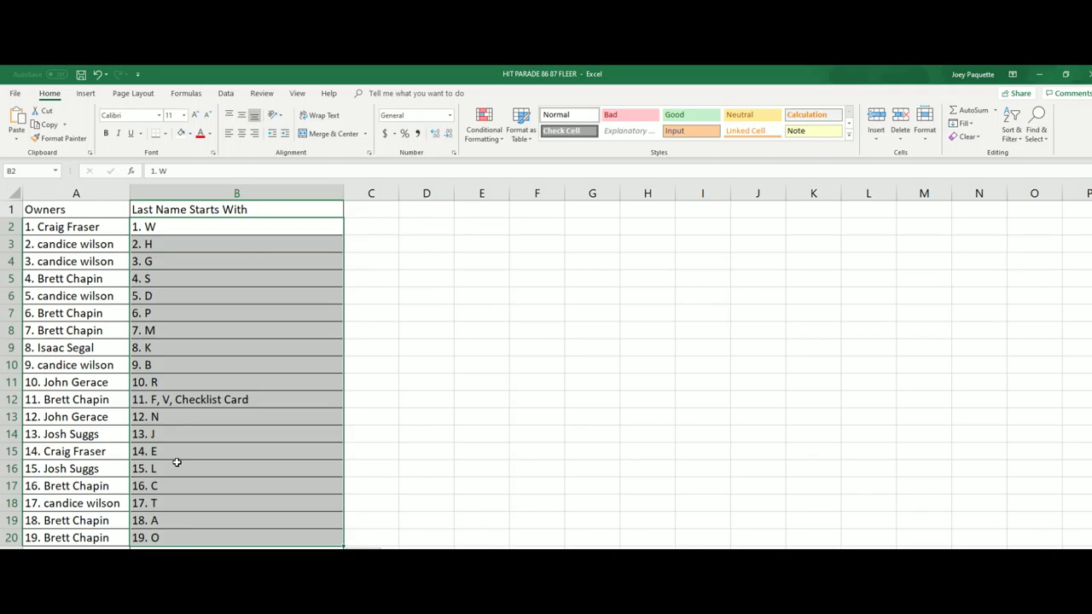
{"action": "left_click", "coordinate": [180, 368]}
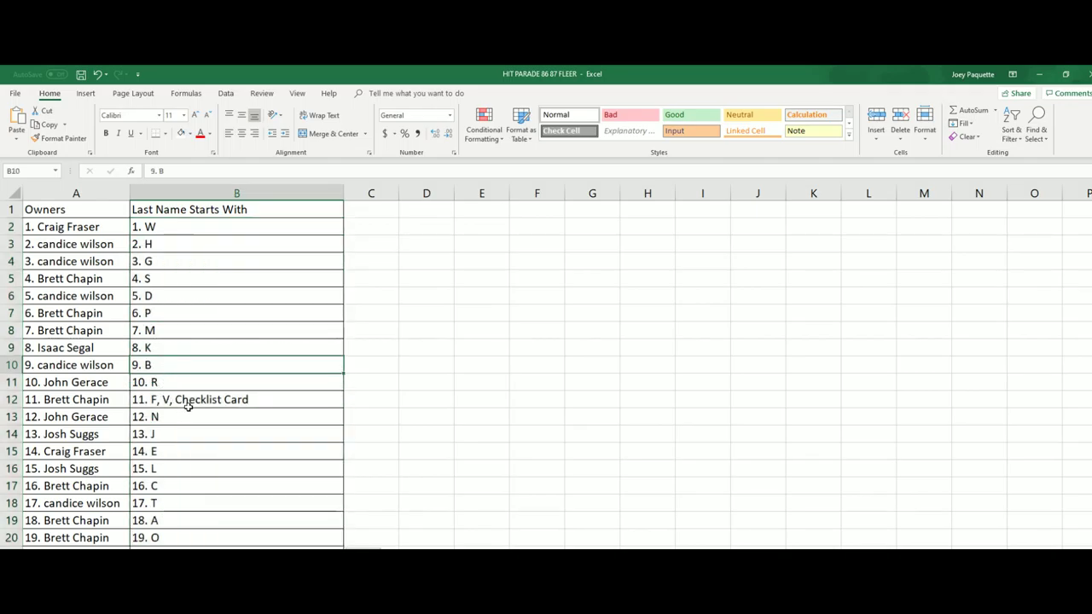
{"action": "left_click", "coordinate": [166, 327]}
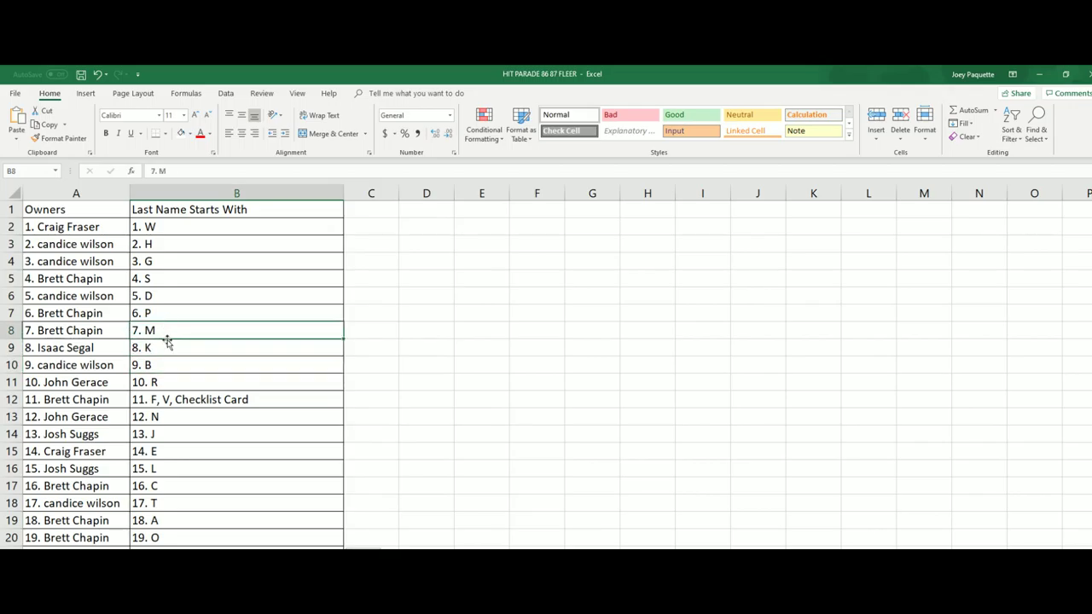